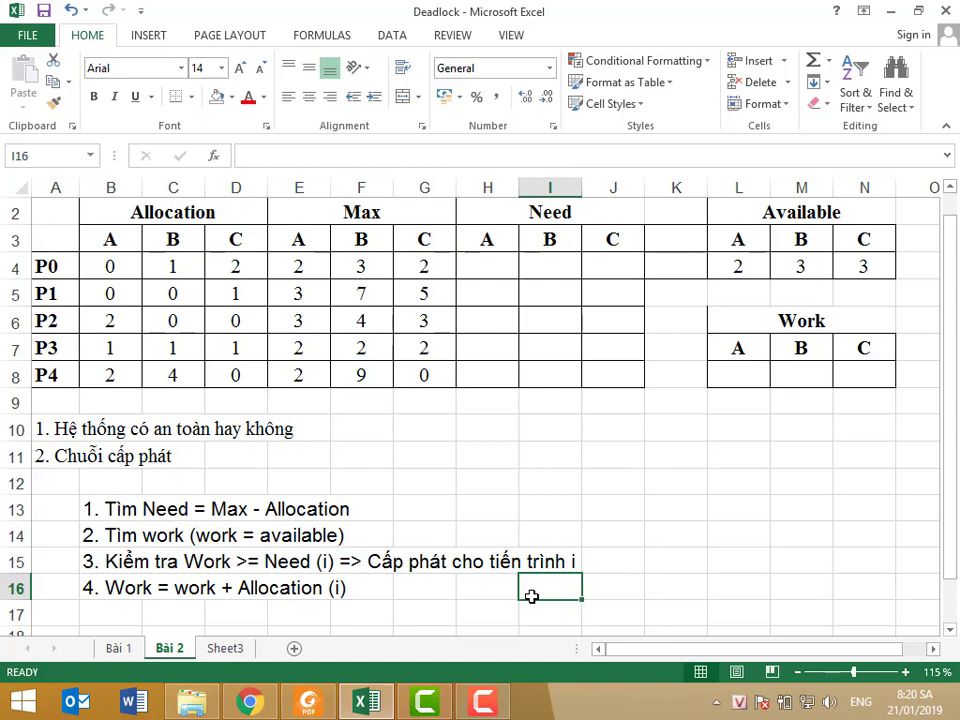
Calculate Need for P0 by entering =E4-B4 in H4 and fill the formula across to J4
click(131, 507)
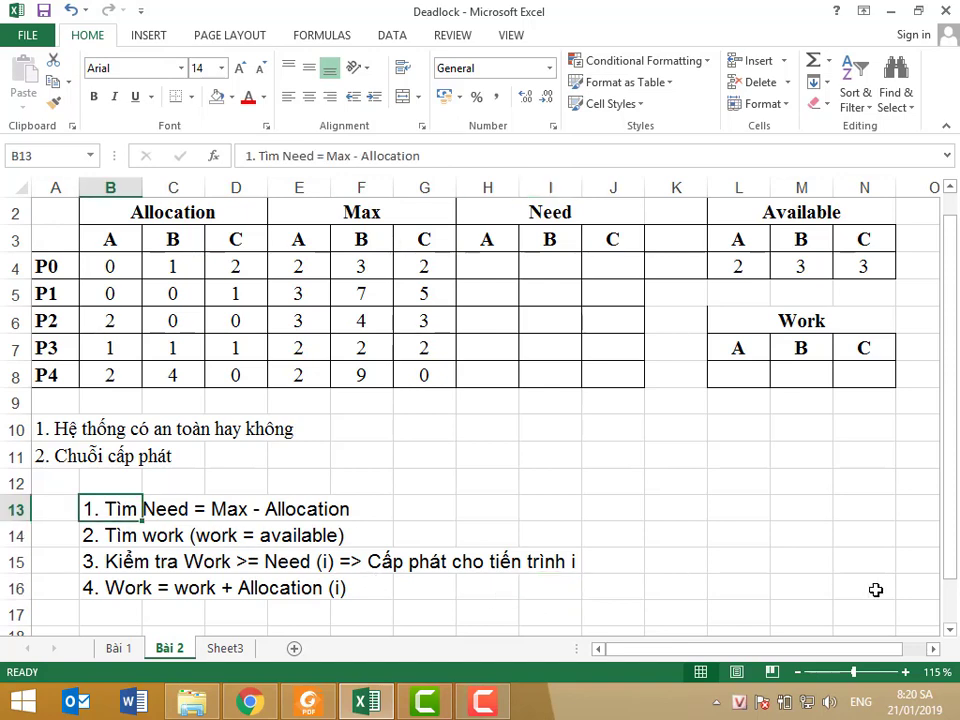
click(489, 263)
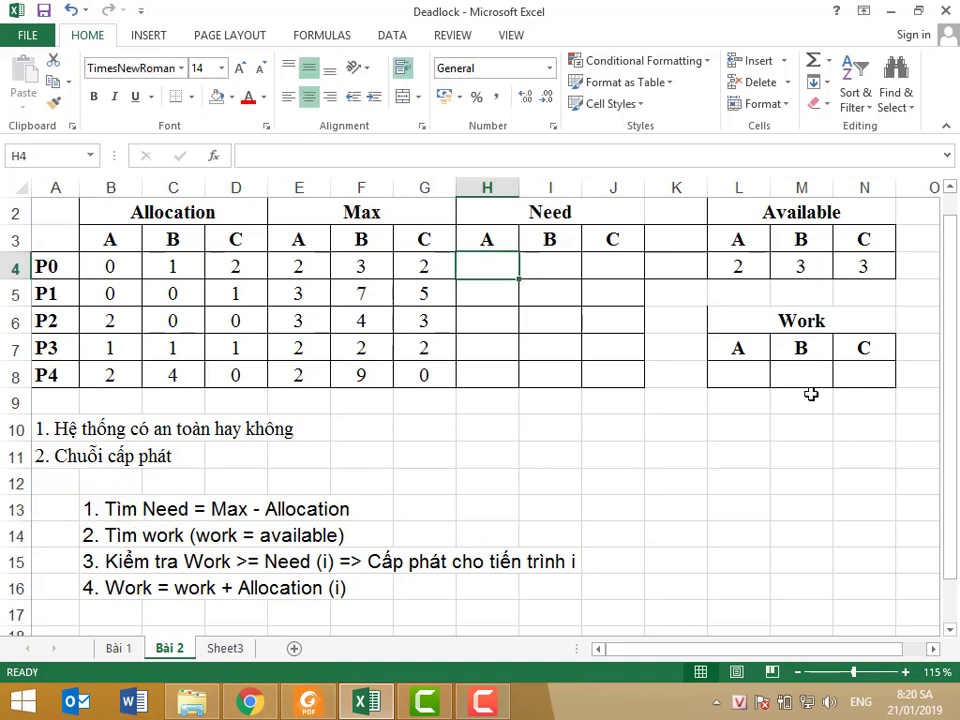
text(=)
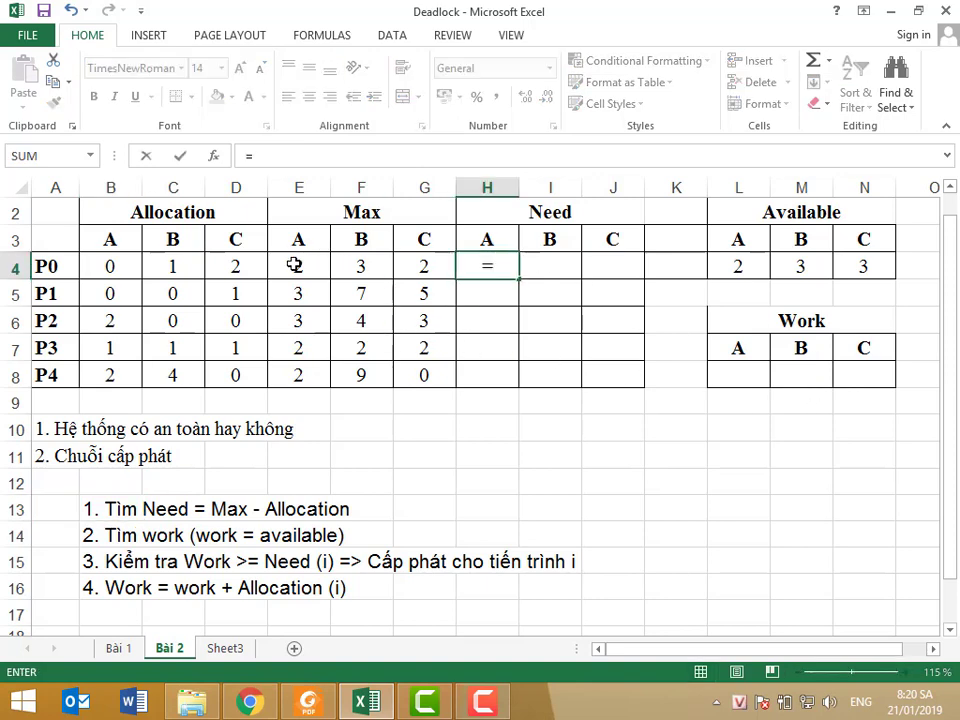
click(294, 264)
text(-)
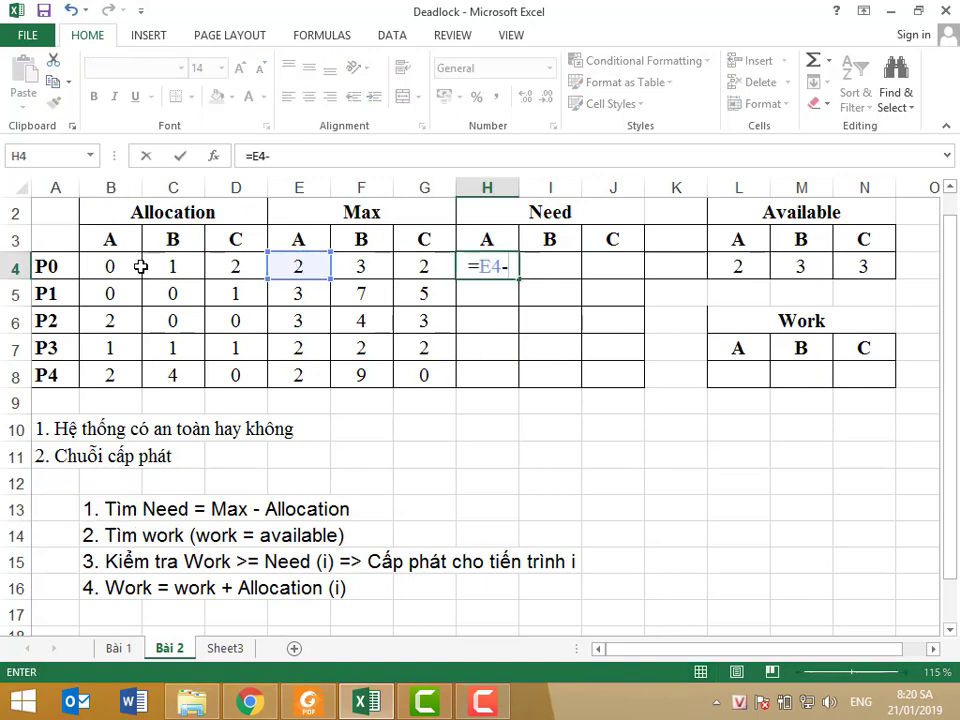
click(141, 266)
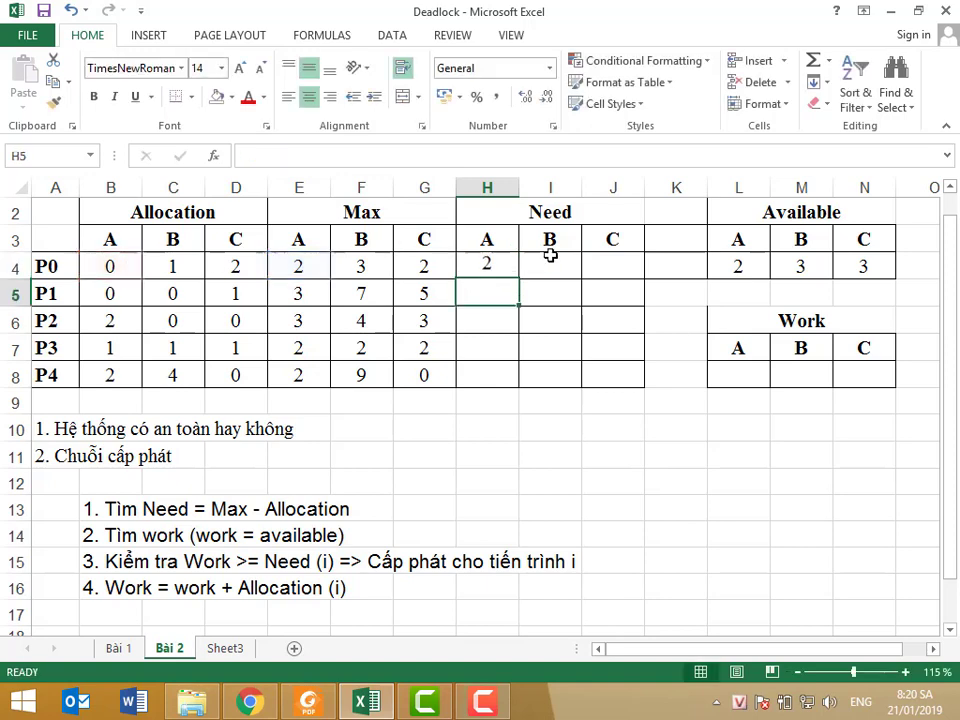
key(Return)
click(508, 260)
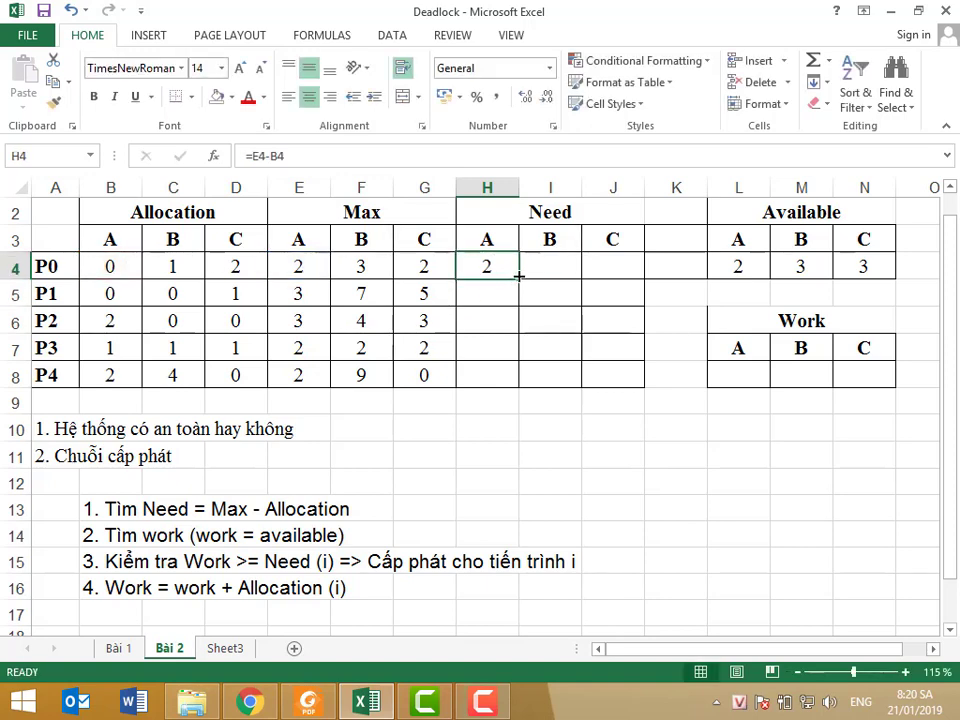
drag(518, 279, 621, 266)
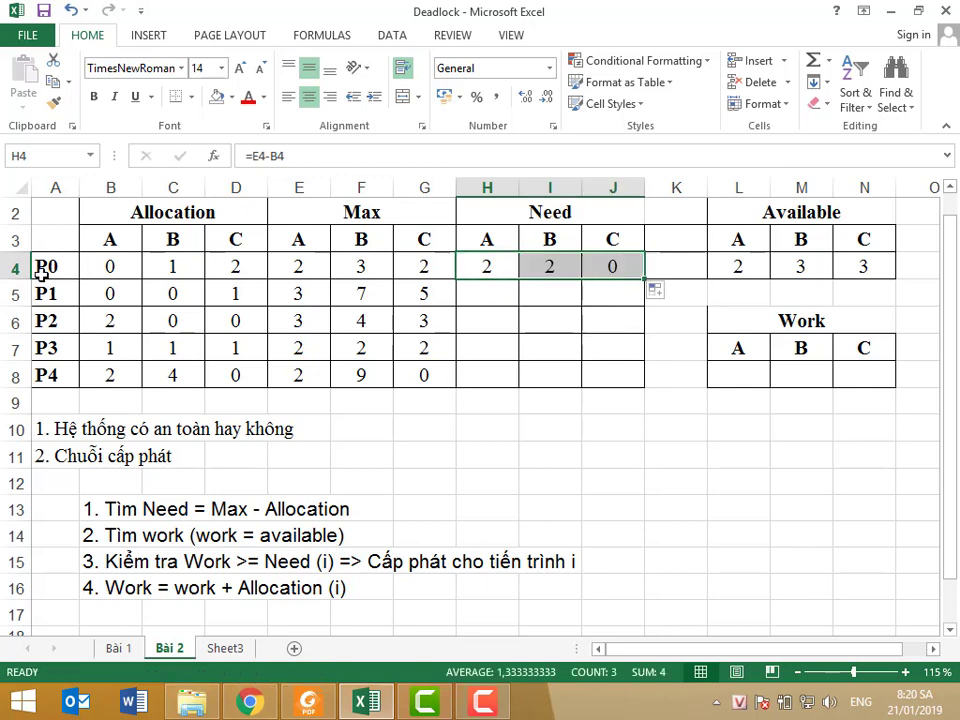
Fill the Need formulas from H4:J4 down through row 8 to cover processes P1 to P4
click(491, 266)
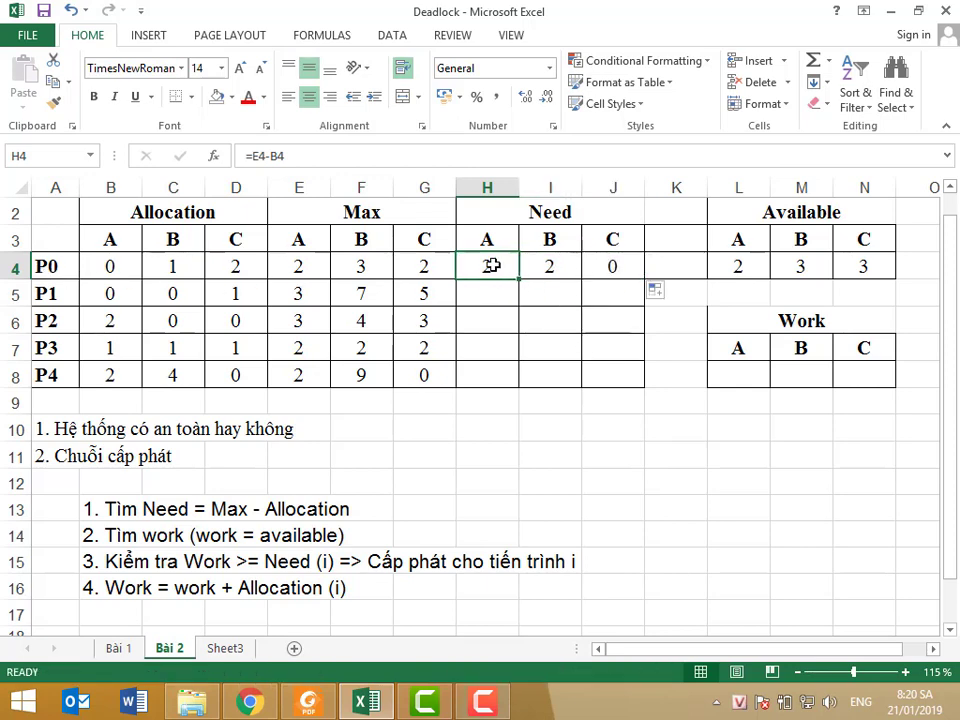
click(489, 291)
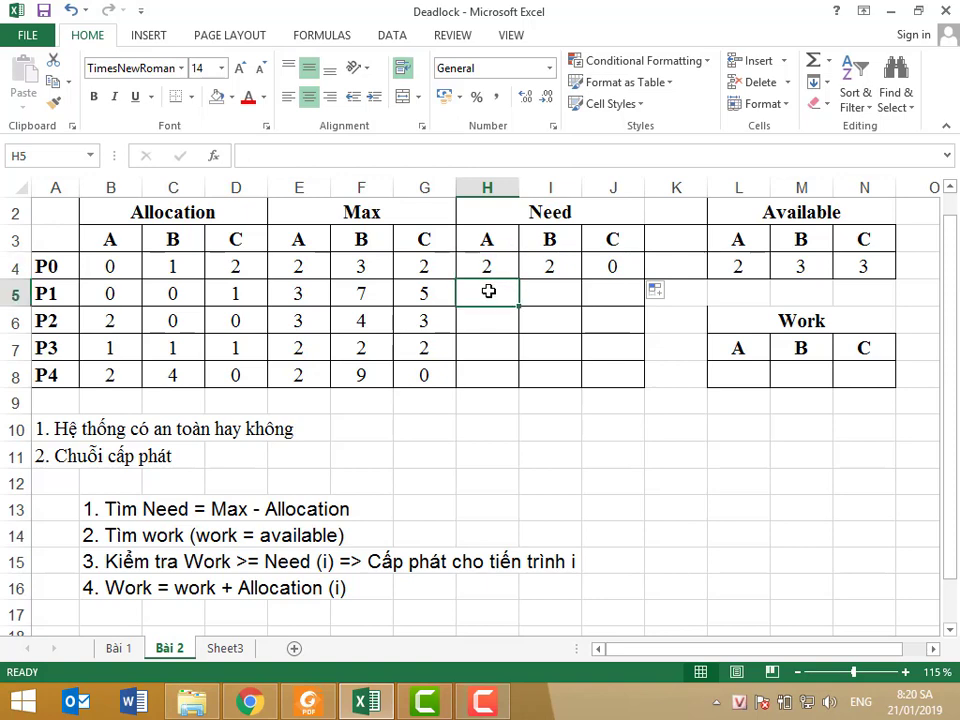
click(490, 278)
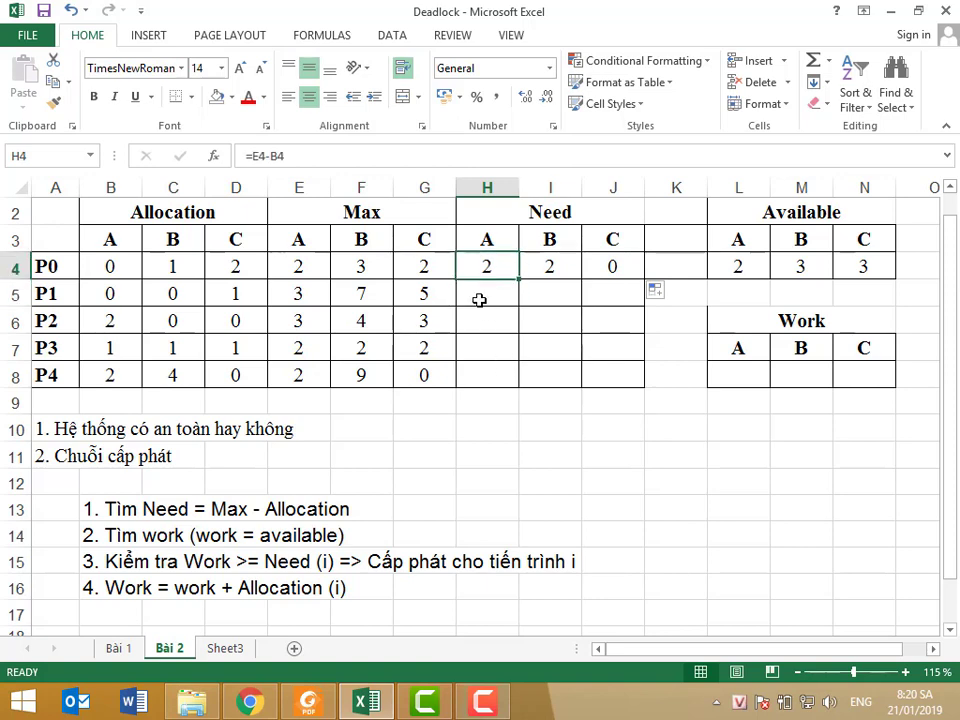
click(479, 292)
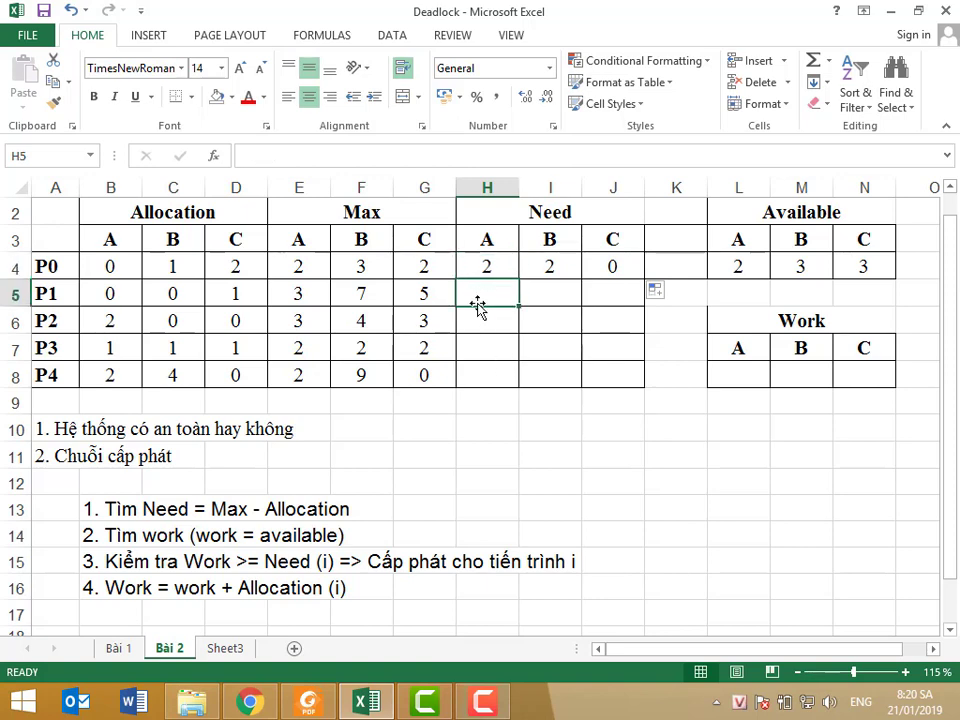
click(478, 315)
click(499, 288)
drag(499, 266, 651, 392)
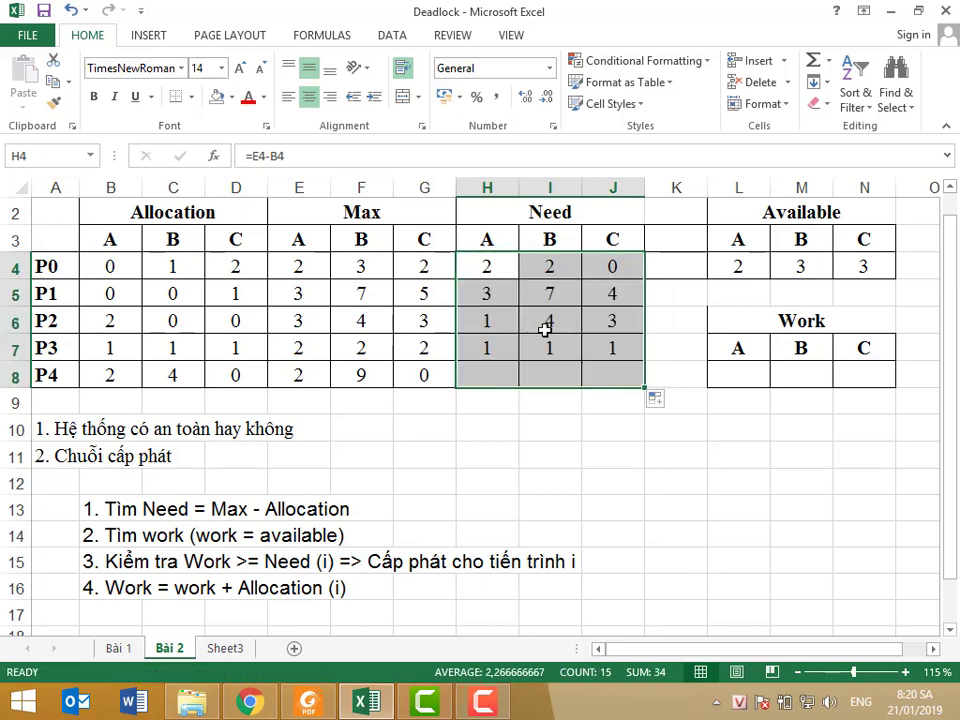
key(Down)
drag(490, 266, 621, 372)
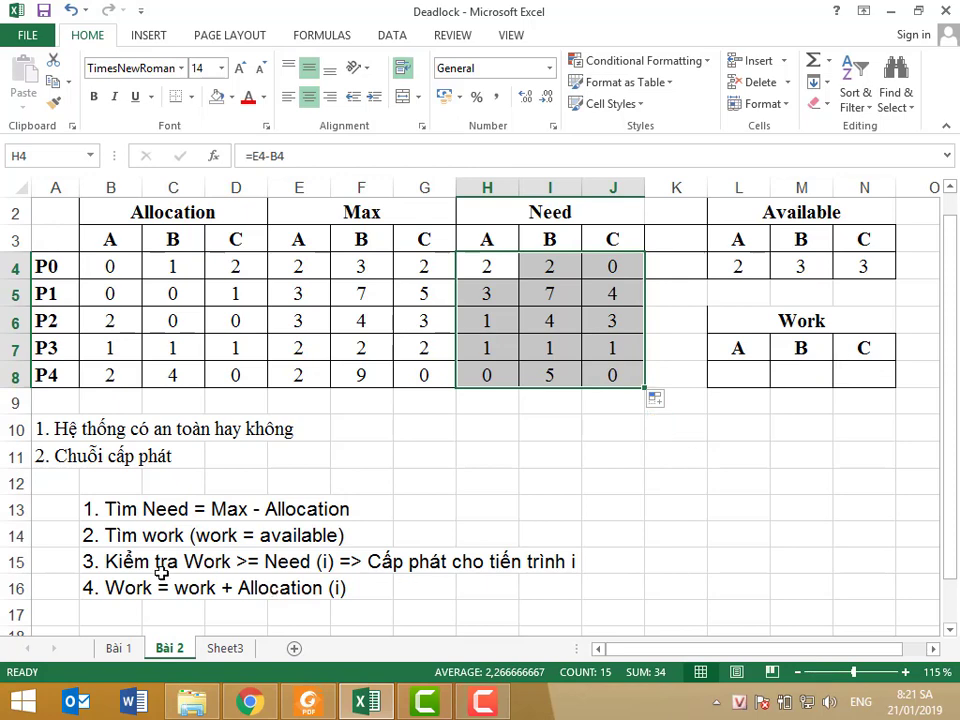
Set Work equal to Available by entering =L4 in L8 and filling the formula across to N8
click(95, 540)
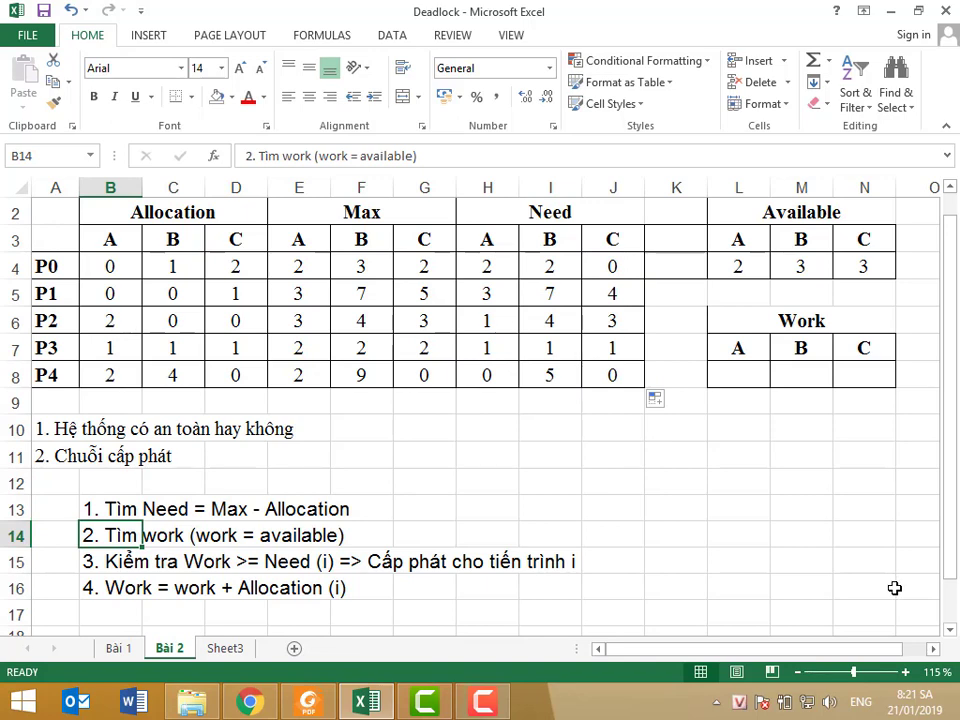
drag(72, 216, 612, 375)
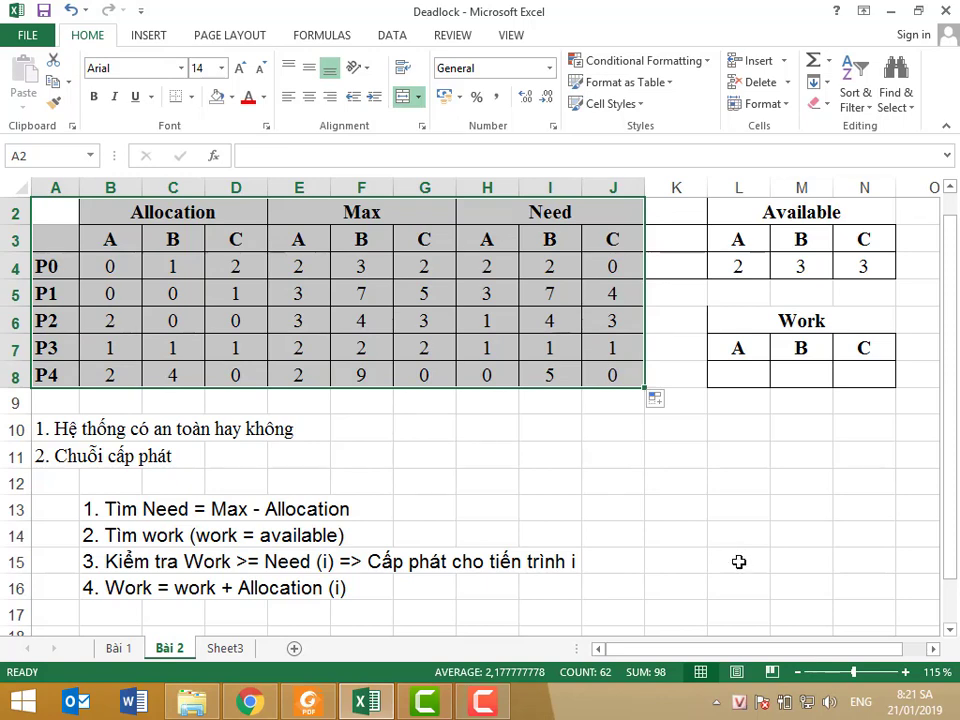
click(790, 320)
click(819, 212)
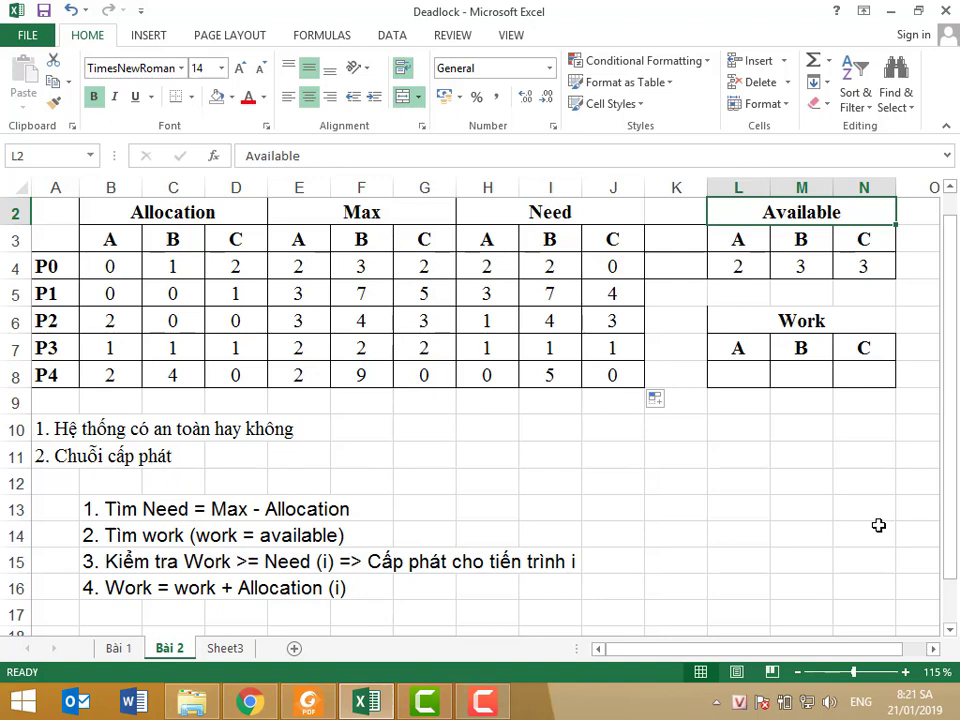
click(207, 535)
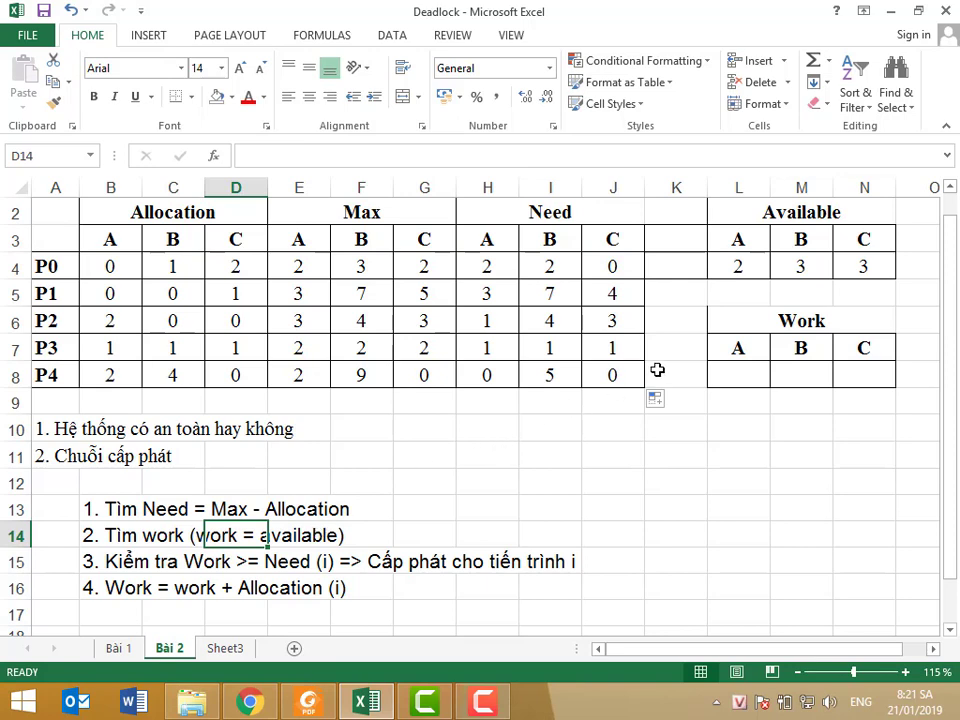
click(755, 377)
text(=)
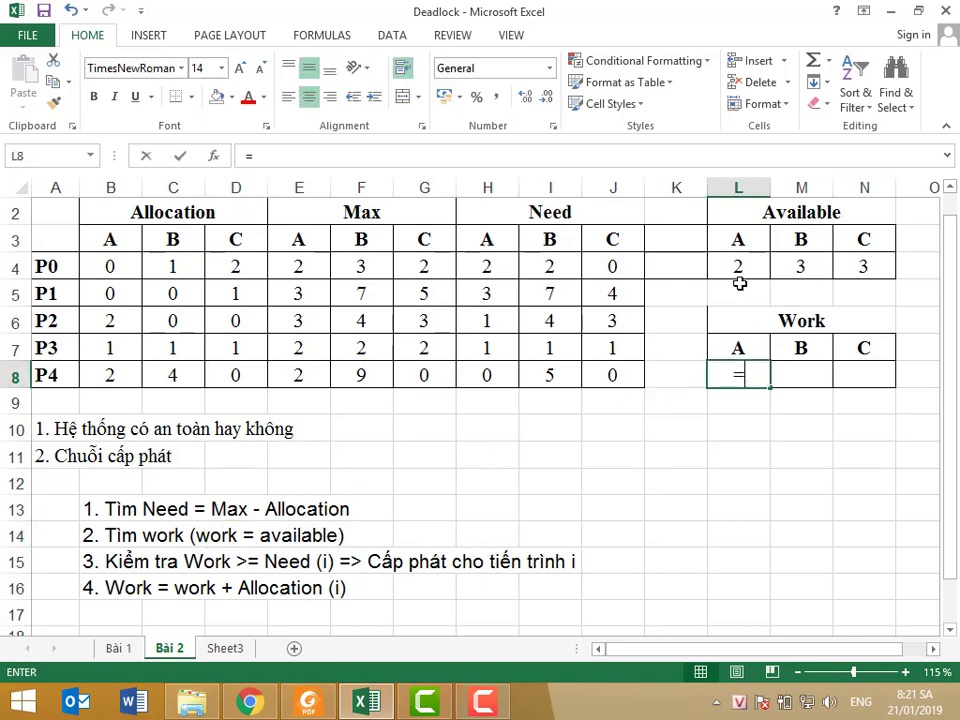
click(738, 267)
key(Return)
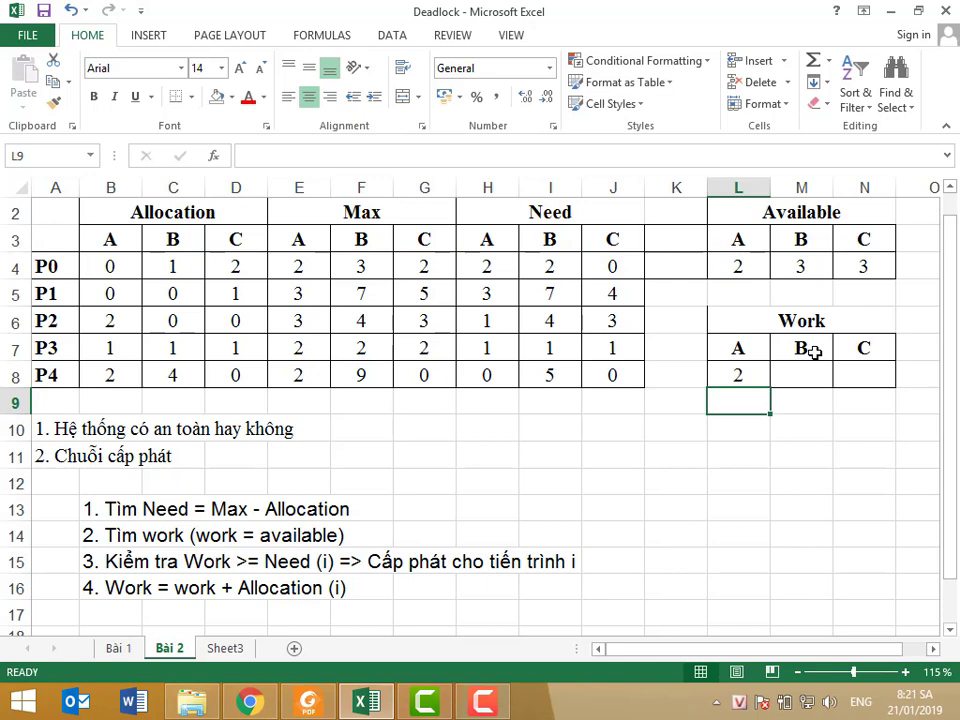
click(736, 382)
drag(770, 386, 876, 390)
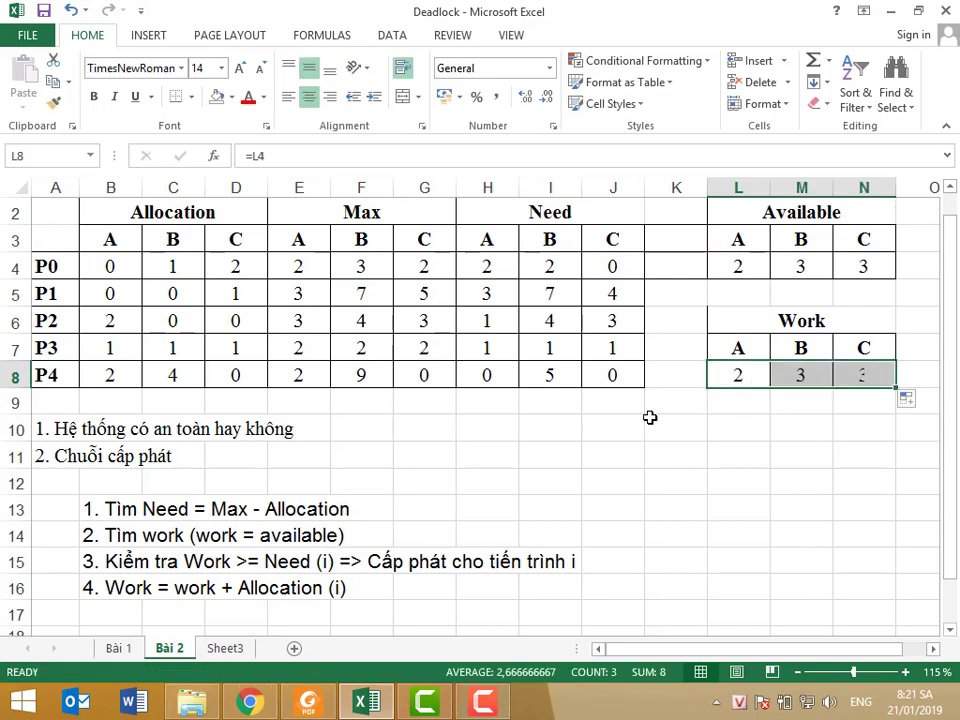
Check the Work values in row 8 against the Need rows of P0 and P3, following rule 3 of the notes
click(122, 538)
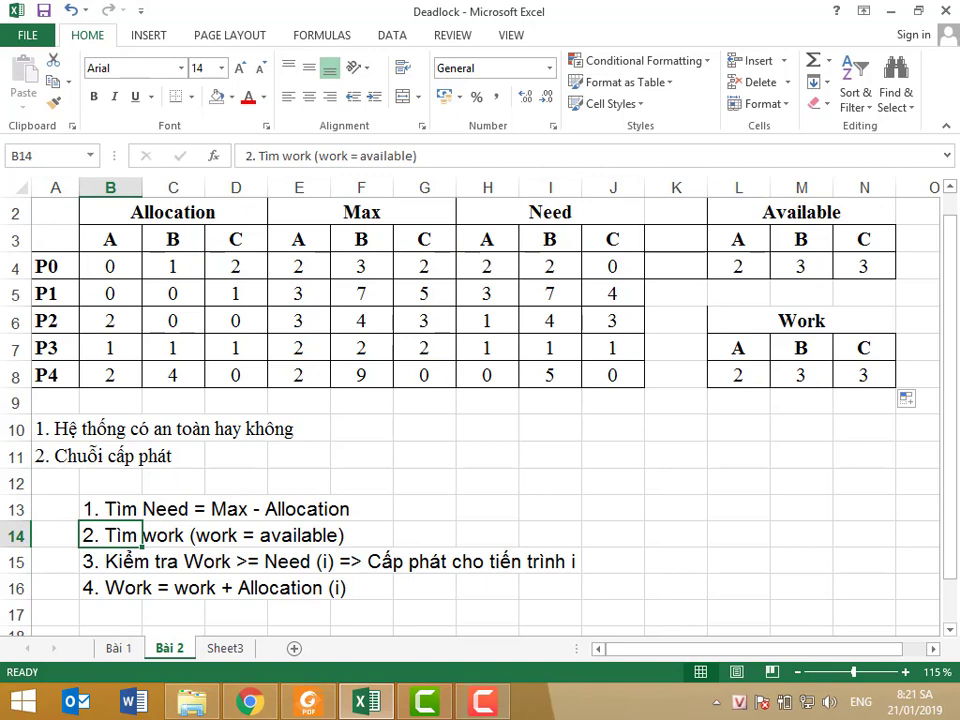
click(92, 563)
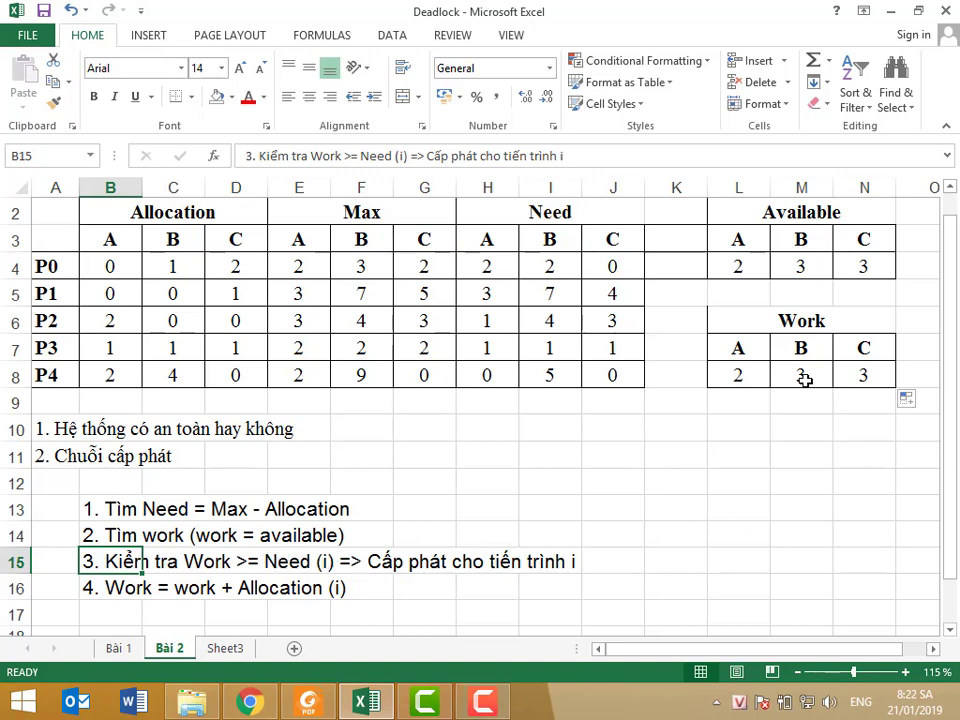
click(738, 374)
click(808, 372)
click(867, 374)
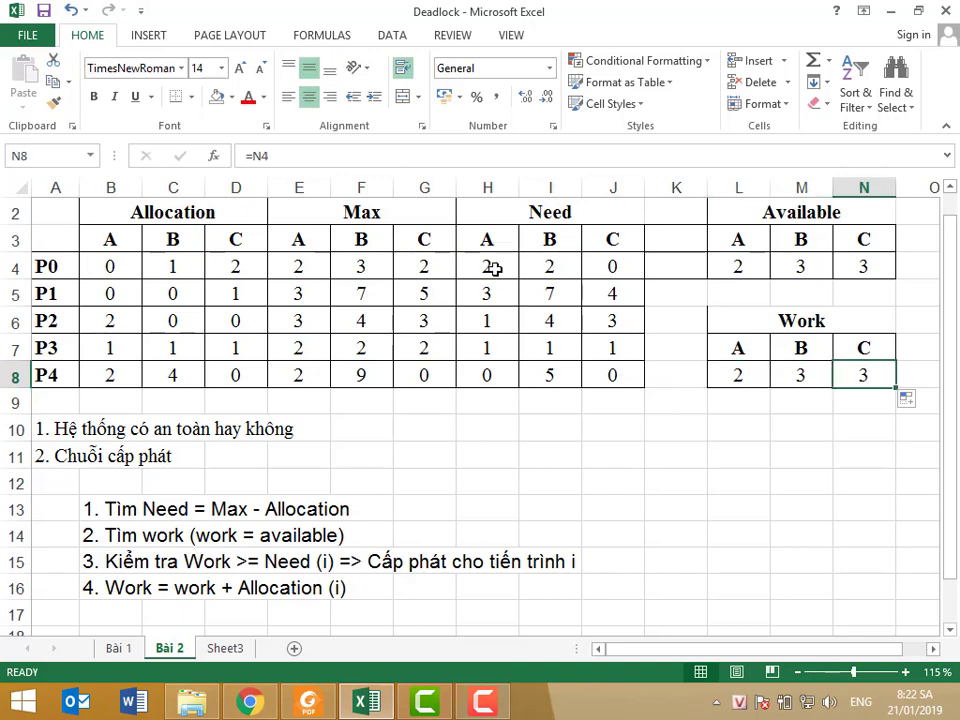
drag(495, 267, 606, 266)
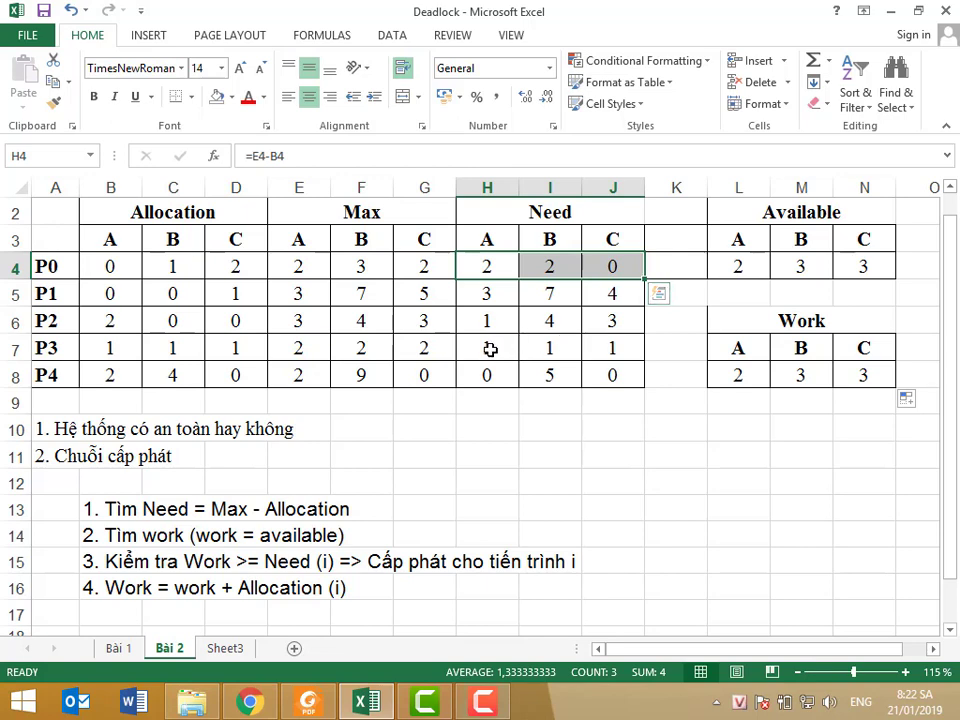
drag(491, 348, 653, 367)
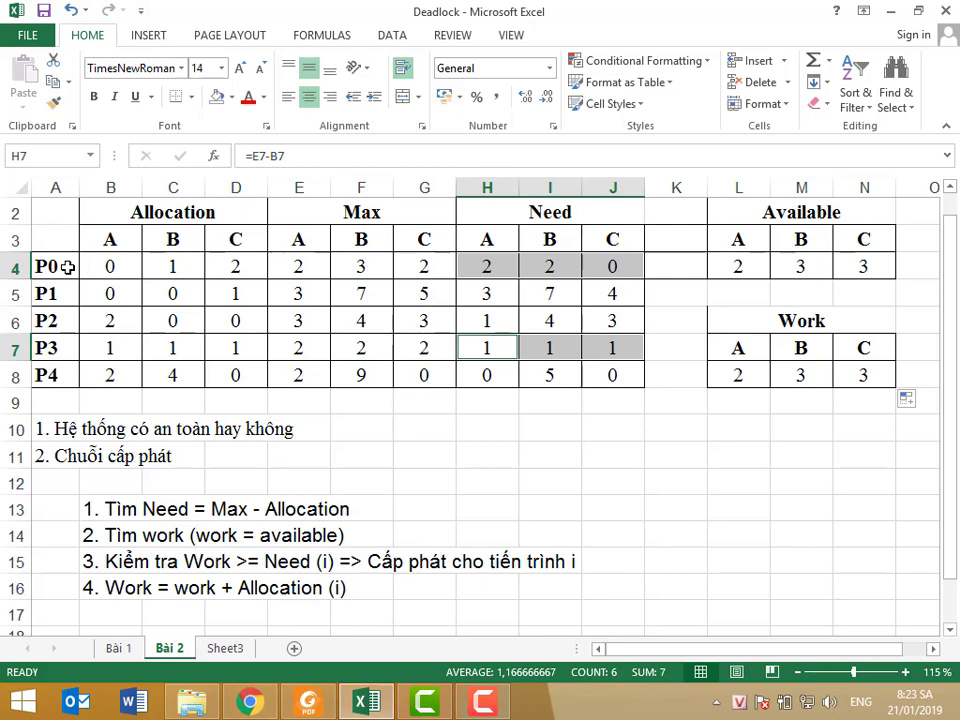
Label the row below the Work values with P0 in cell K9
click(680, 399)
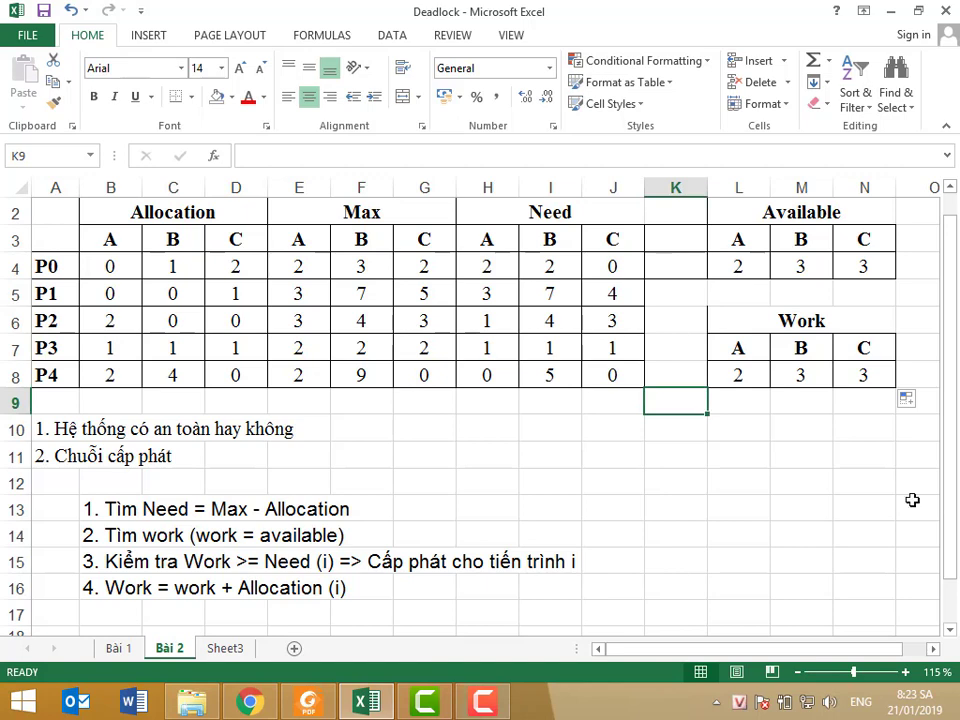
text(p0\)
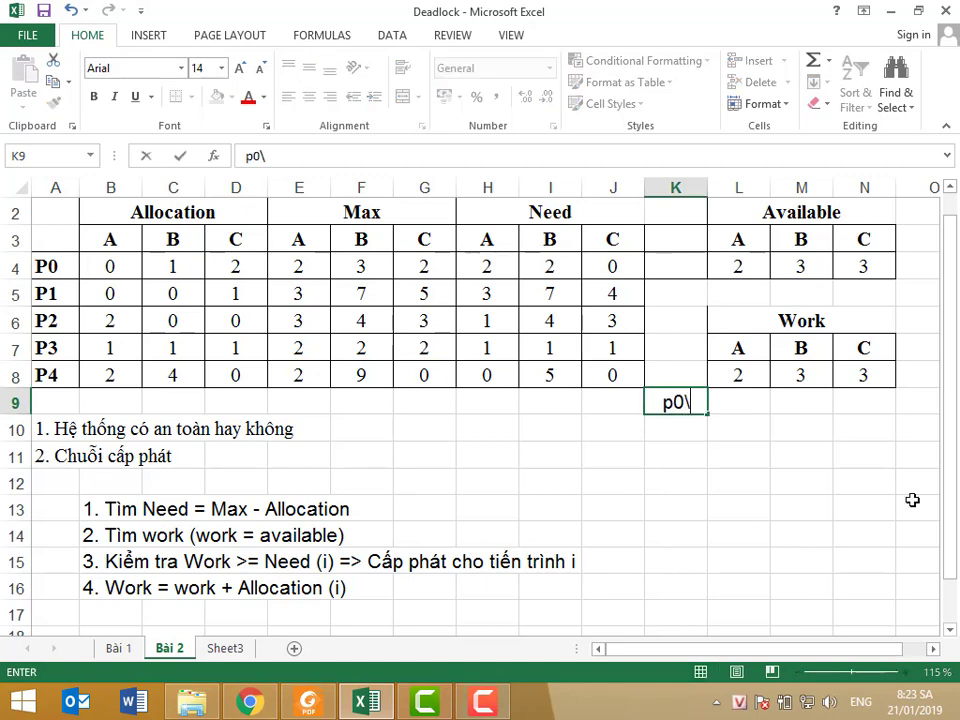
key(BackSpace)
key(BackSpace)
key(BackSpace)
text(P0)
key(Tab)
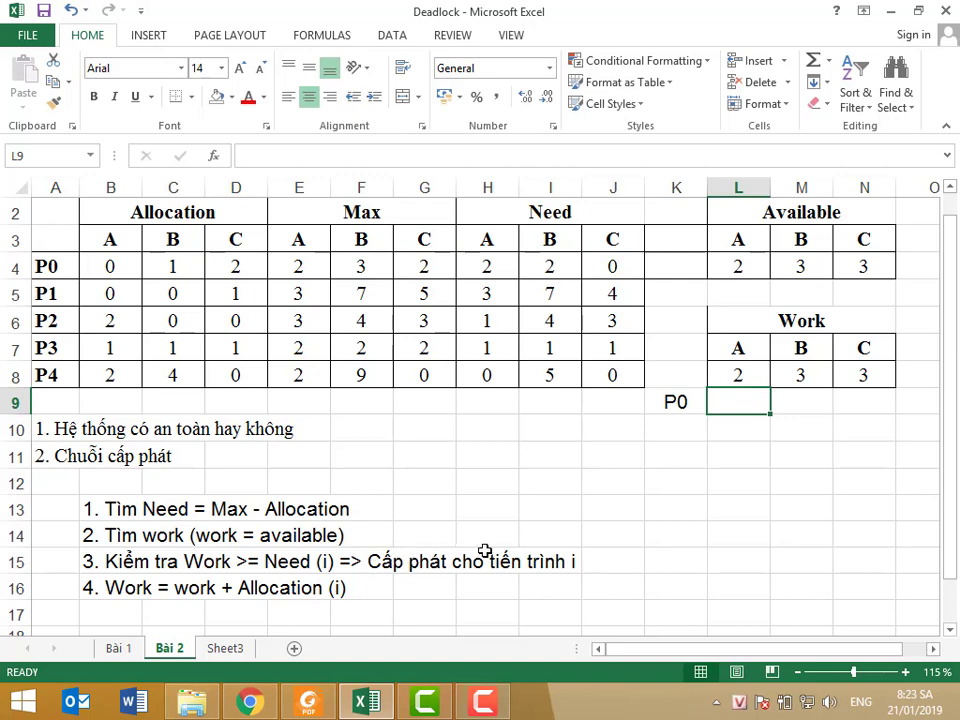
Compute P0's new Work row by entering =L8+B4 in L9 and filling the formula across to N9
click(679, 408)
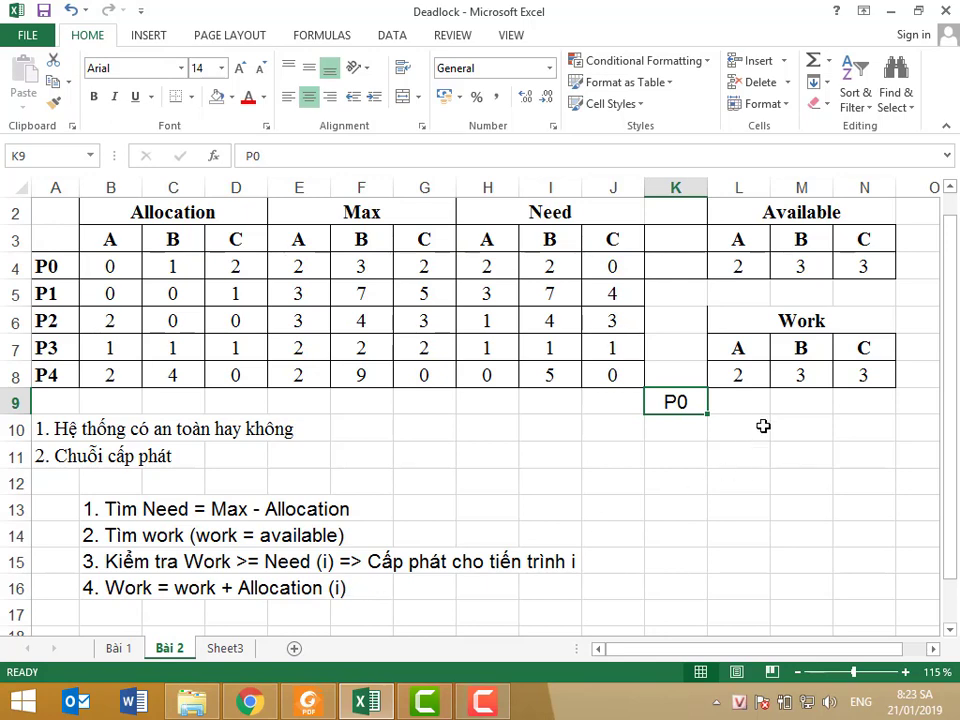
click(730, 402)
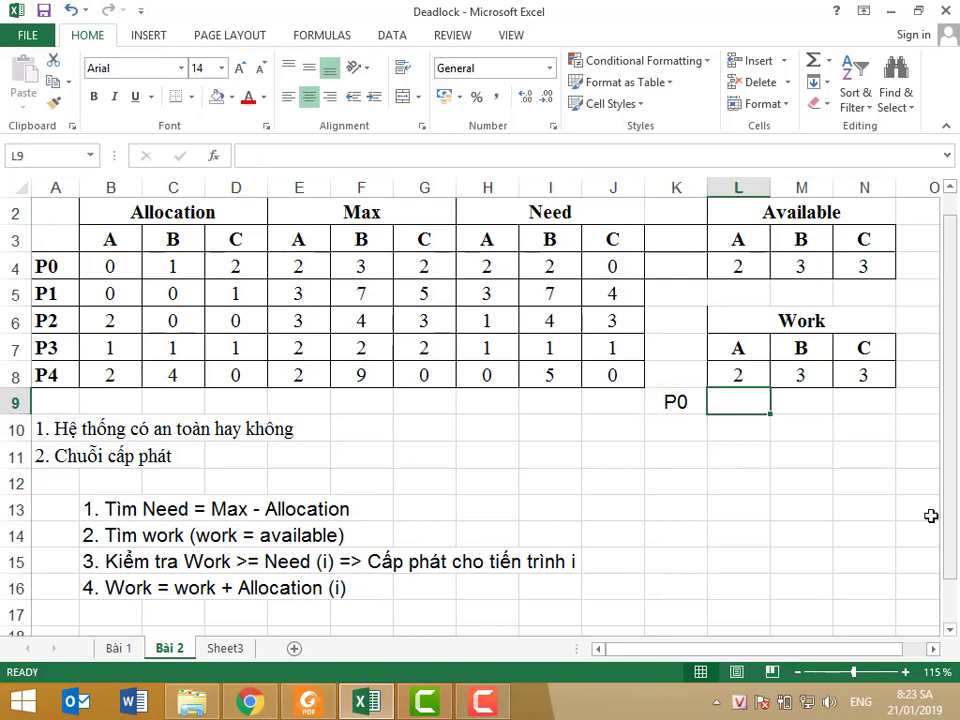
text(=)
click(714, 368)
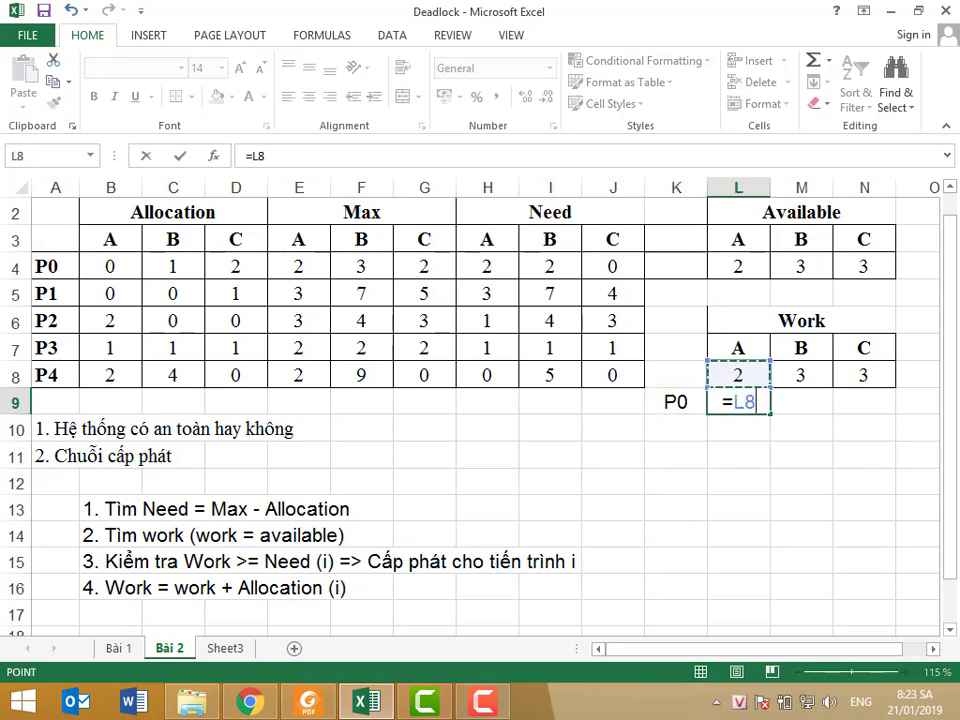
text(+)
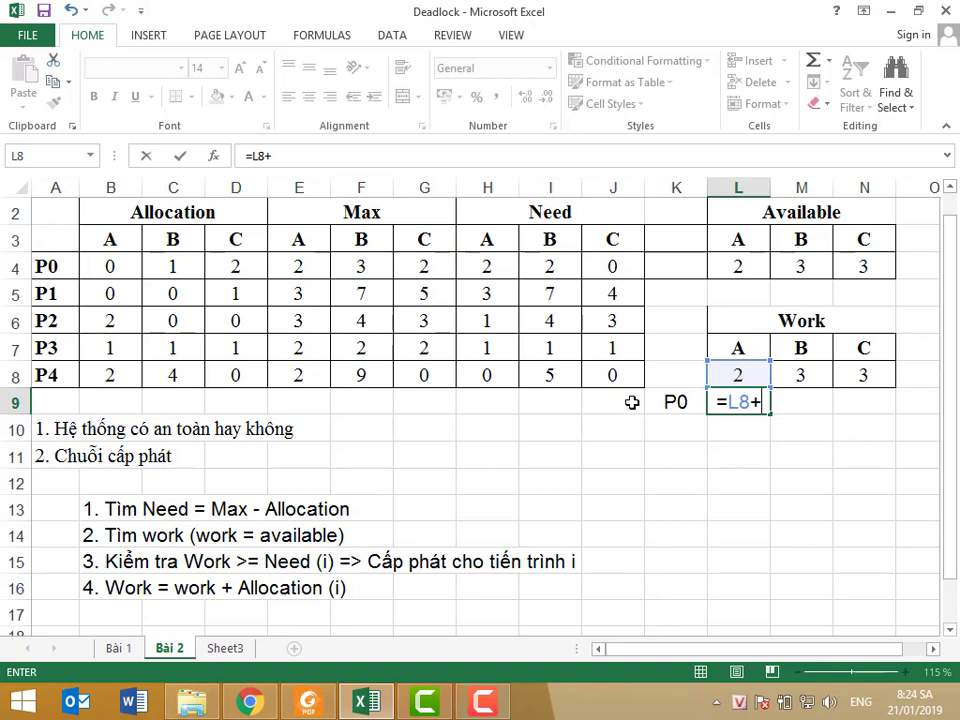
click(103, 265)
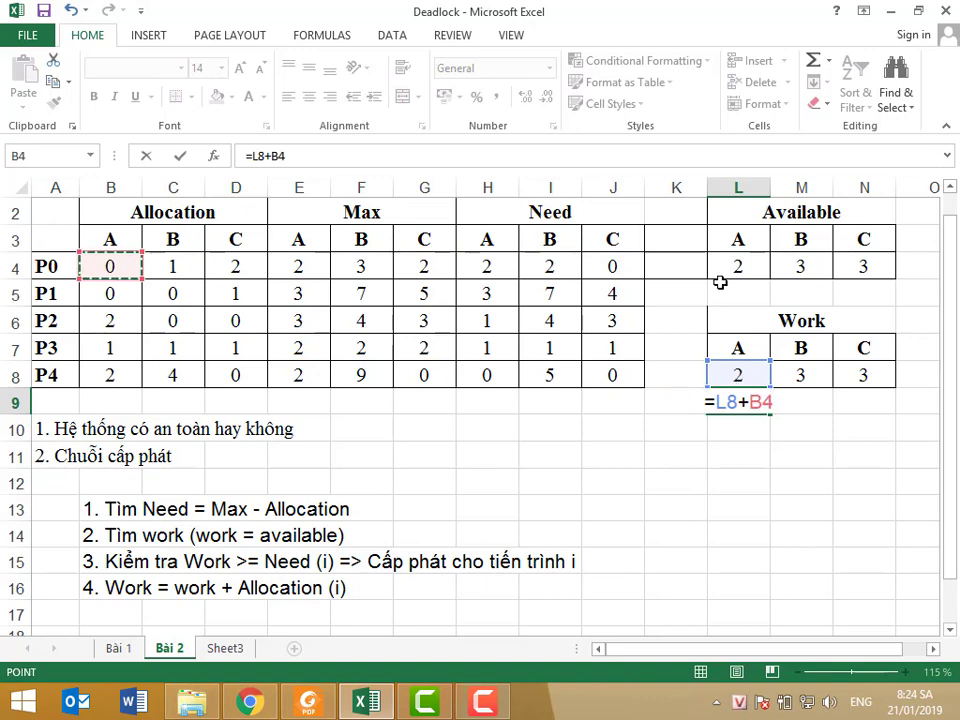
key(Return)
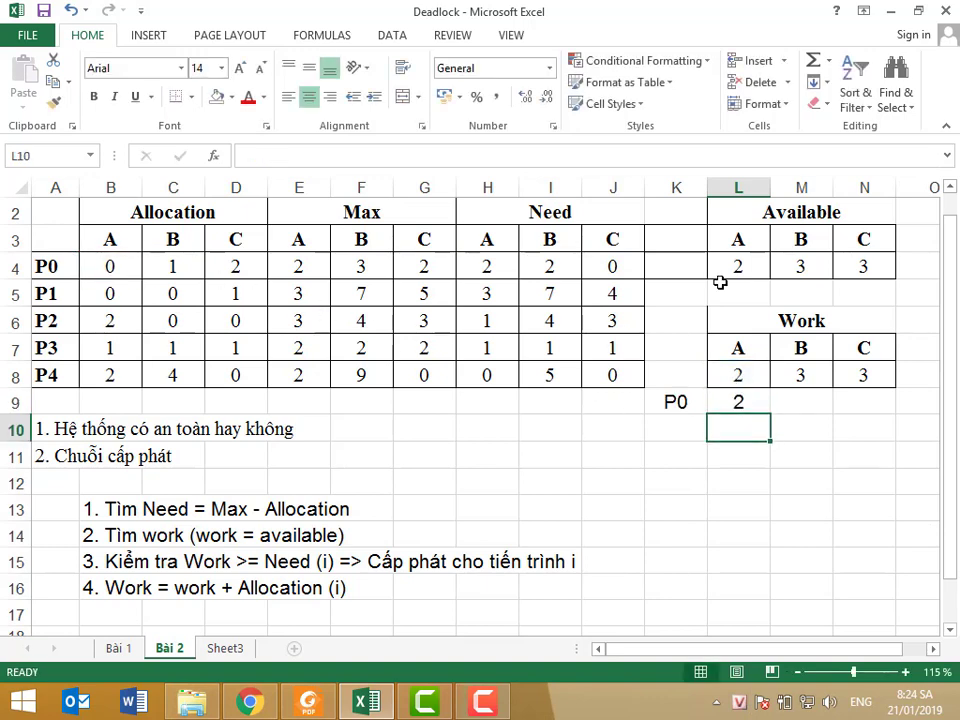
click(760, 400)
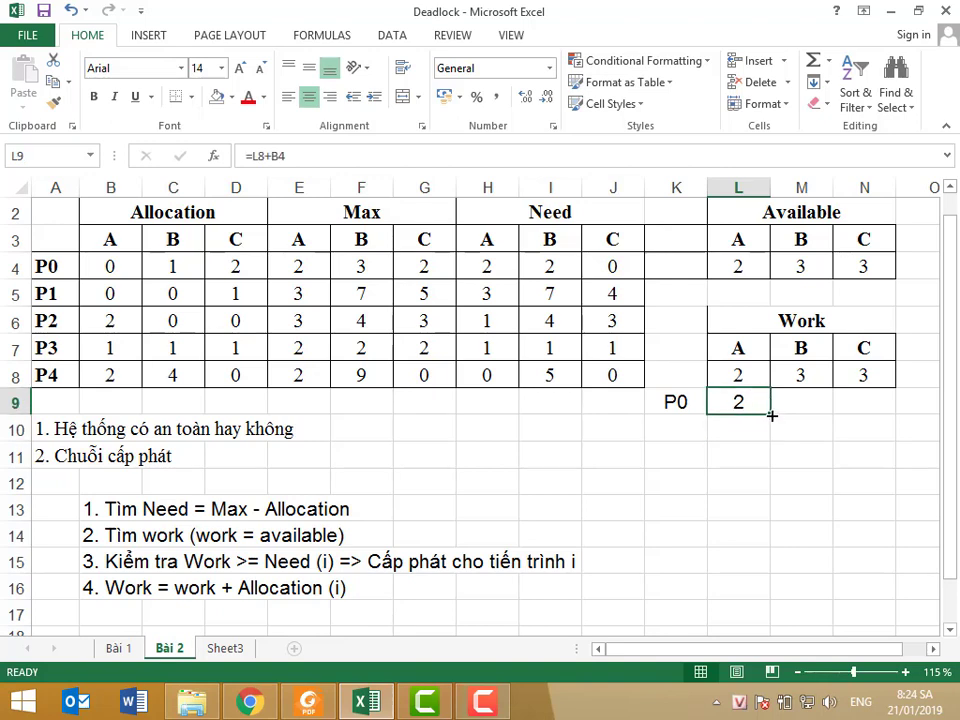
drag(771, 412, 874, 414)
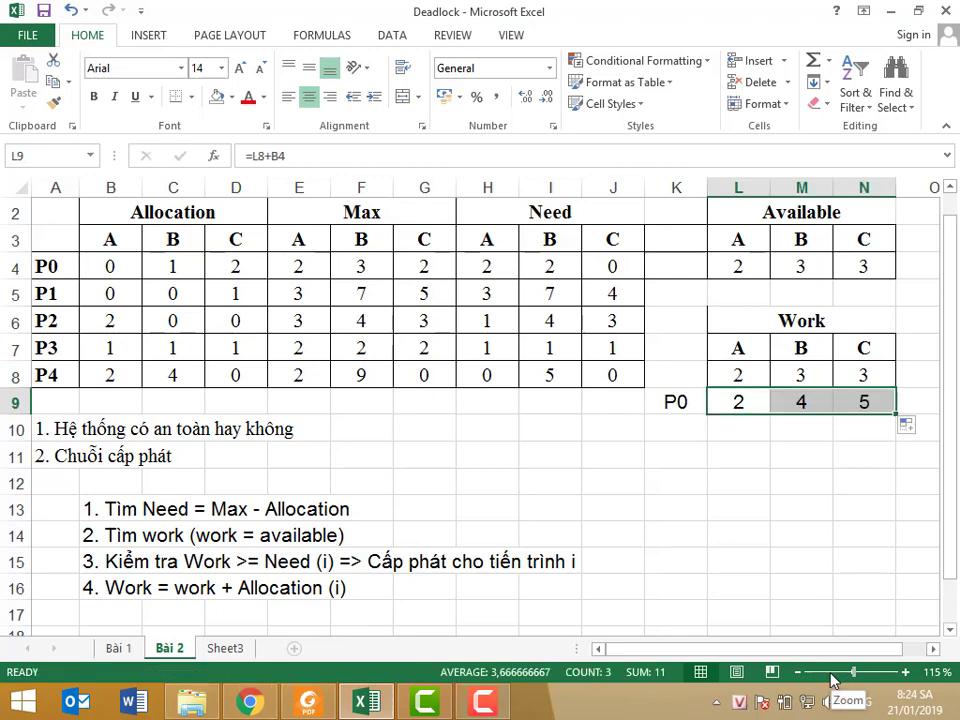
Mark P0 as allocated with R in K4 and label the next Work row P2 in K10
click(655, 263)
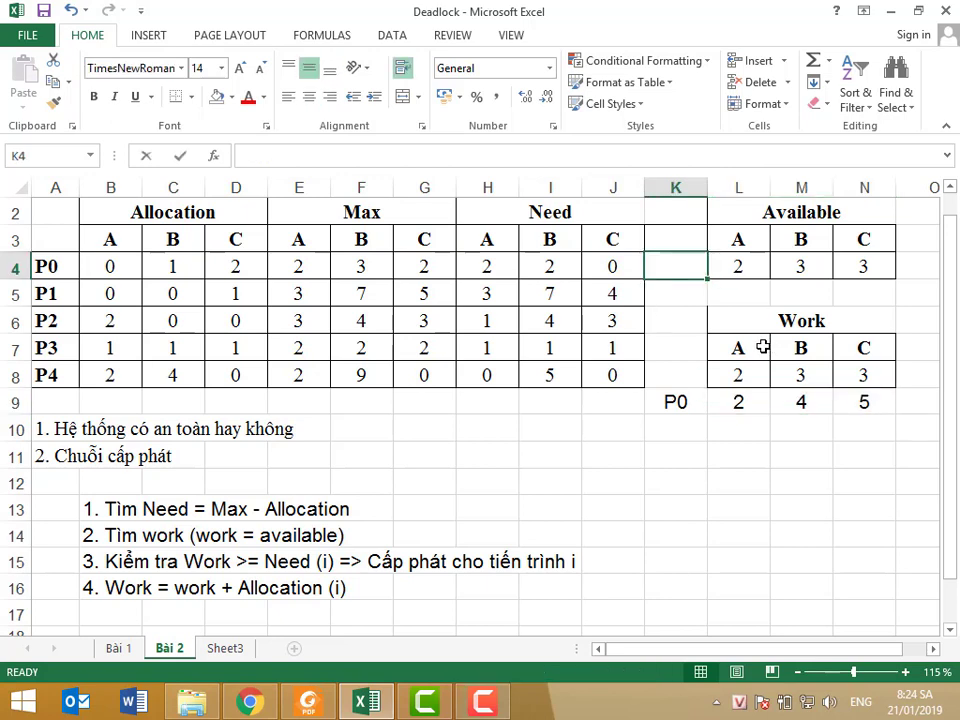
text(R)
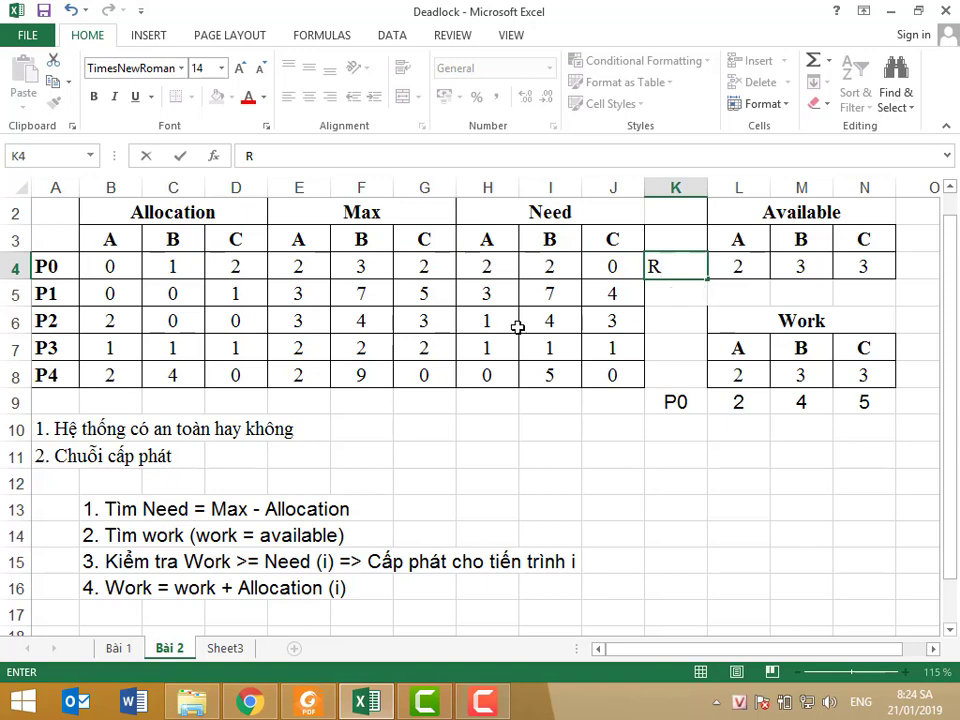
drag(477, 321, 600, 345)
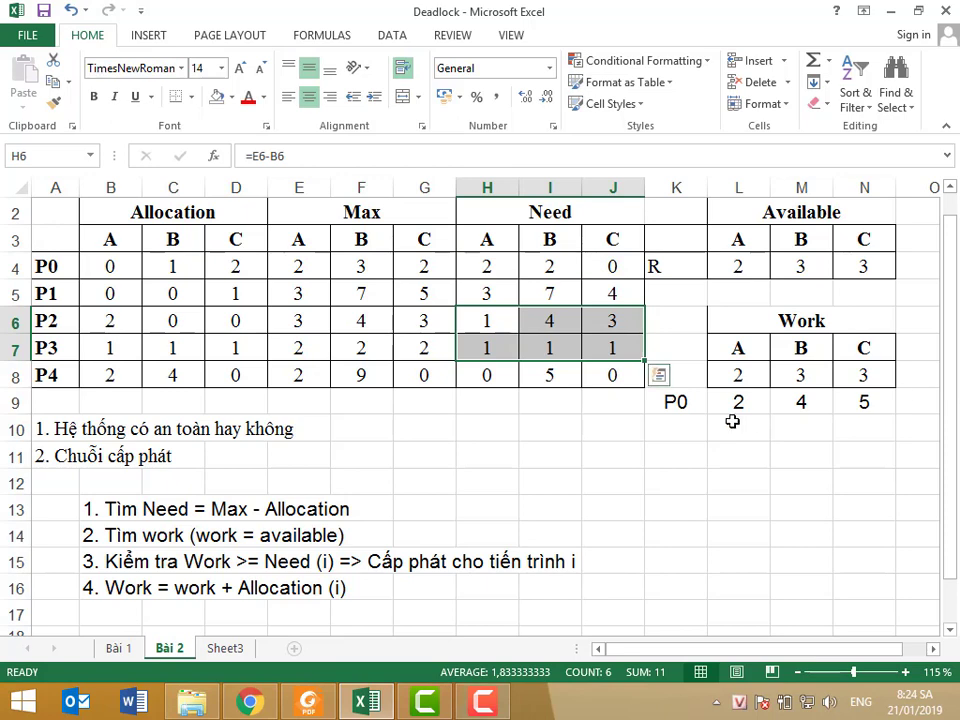
click(671, 433)
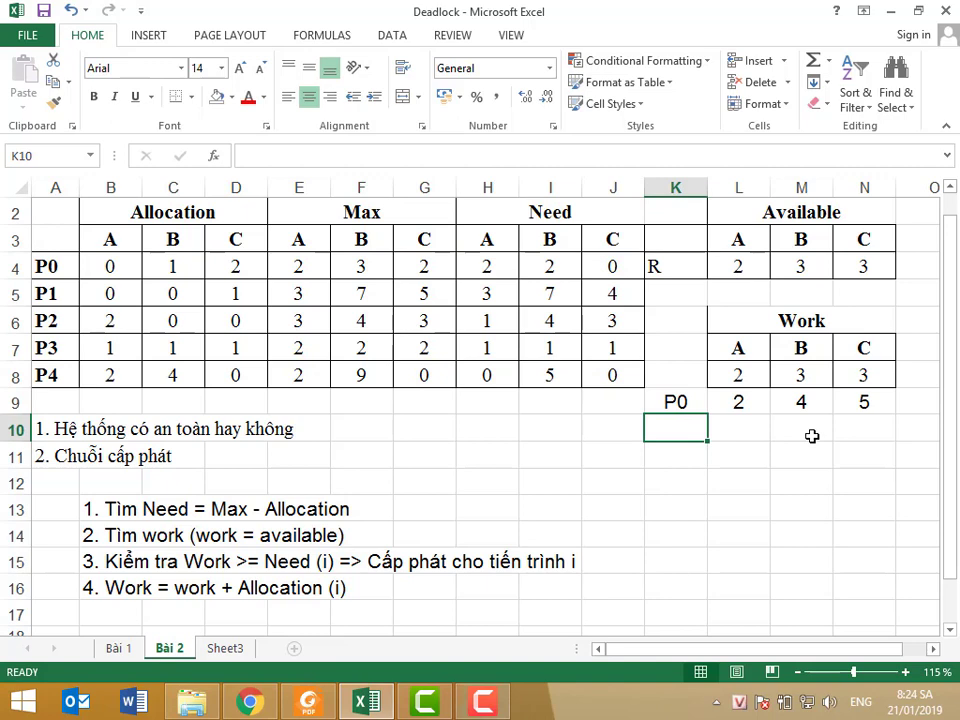
text(P2)
key(Tab)
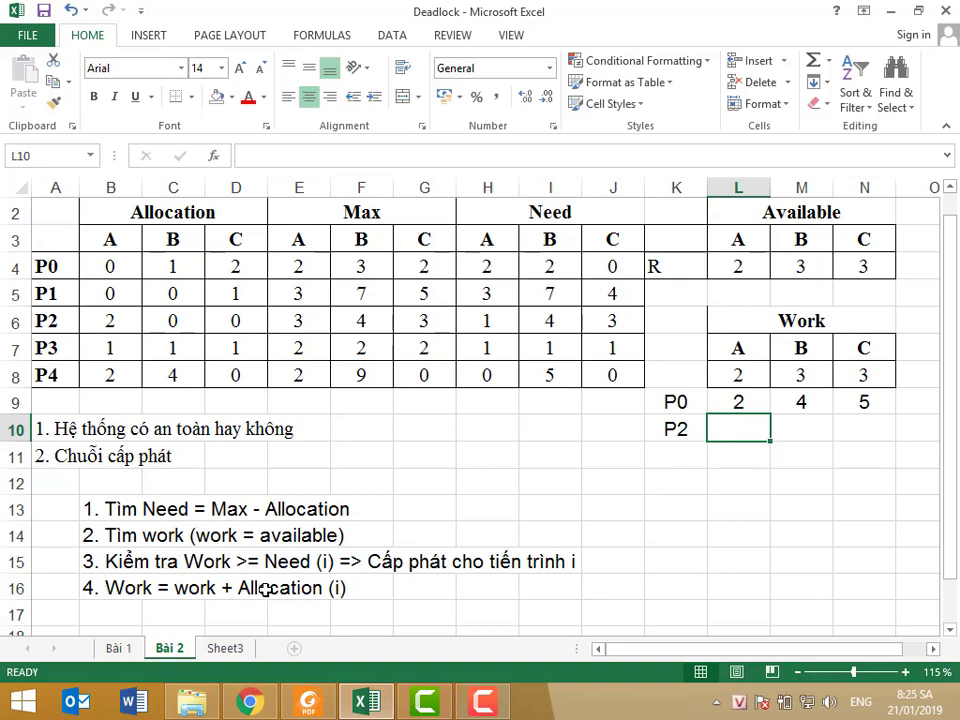
Compute P2's Work row by entering =L9+B6 in L10 and filling the formula across to N10
text(=)
click(744, 403)
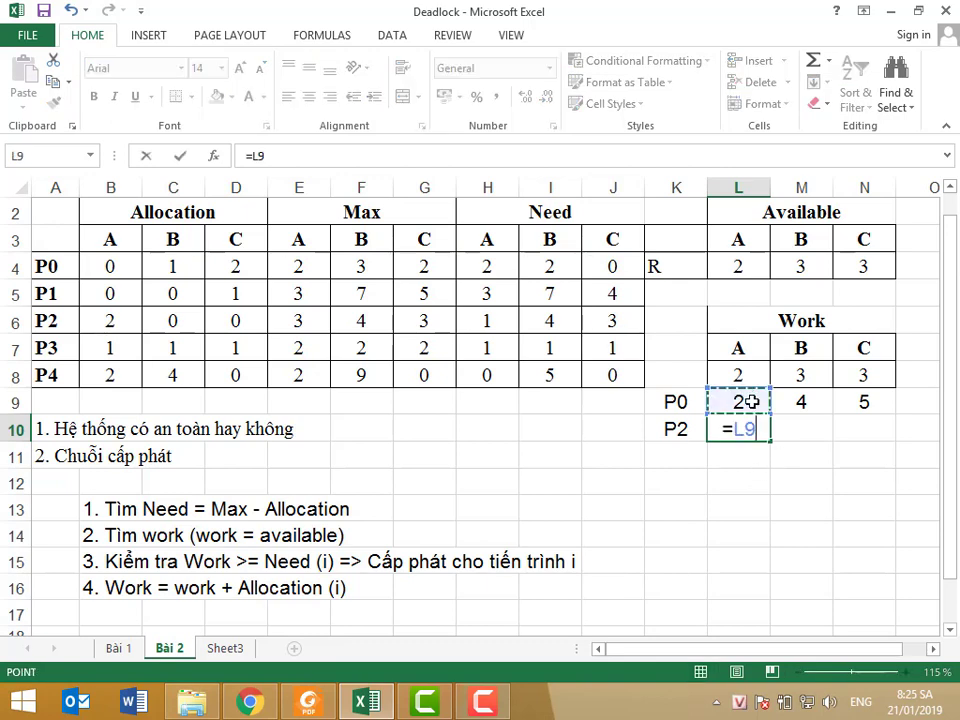
text(+)
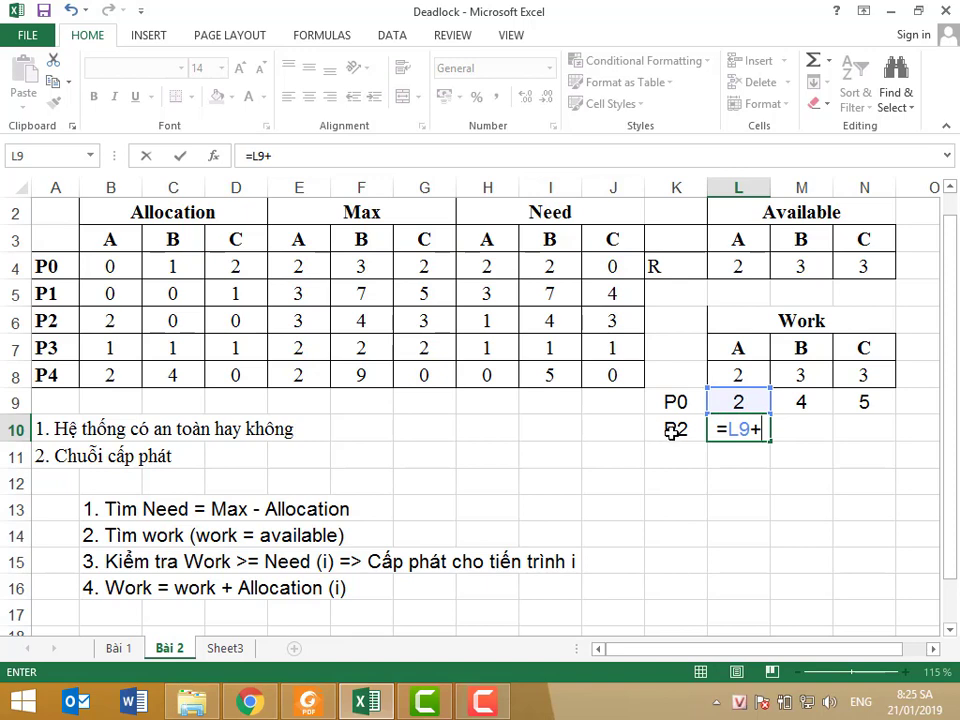
click(111, 320)
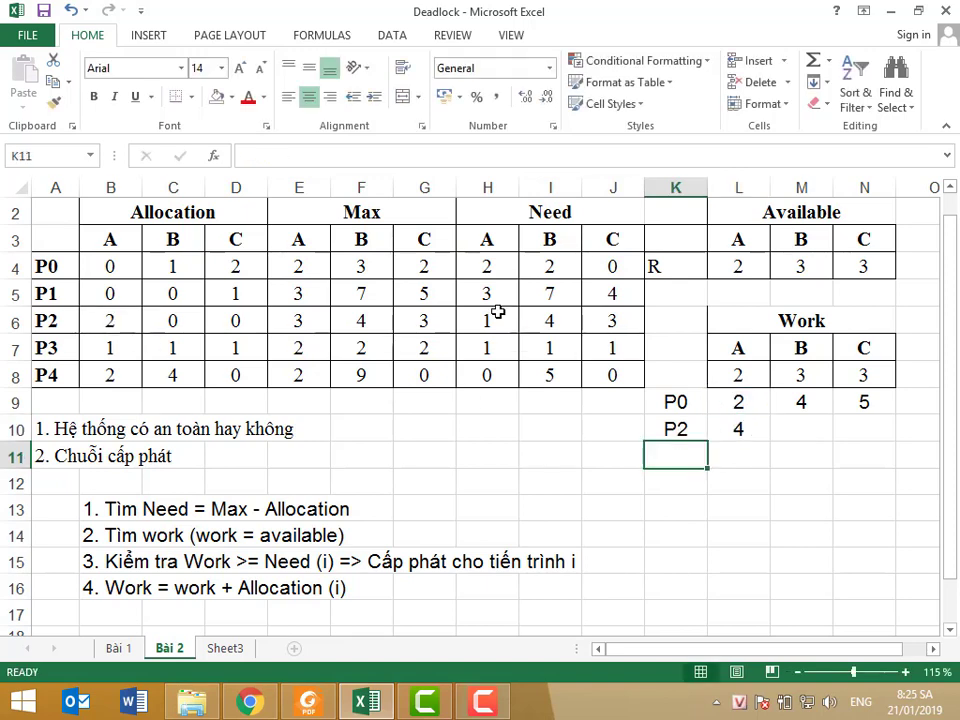
click(744, 426)
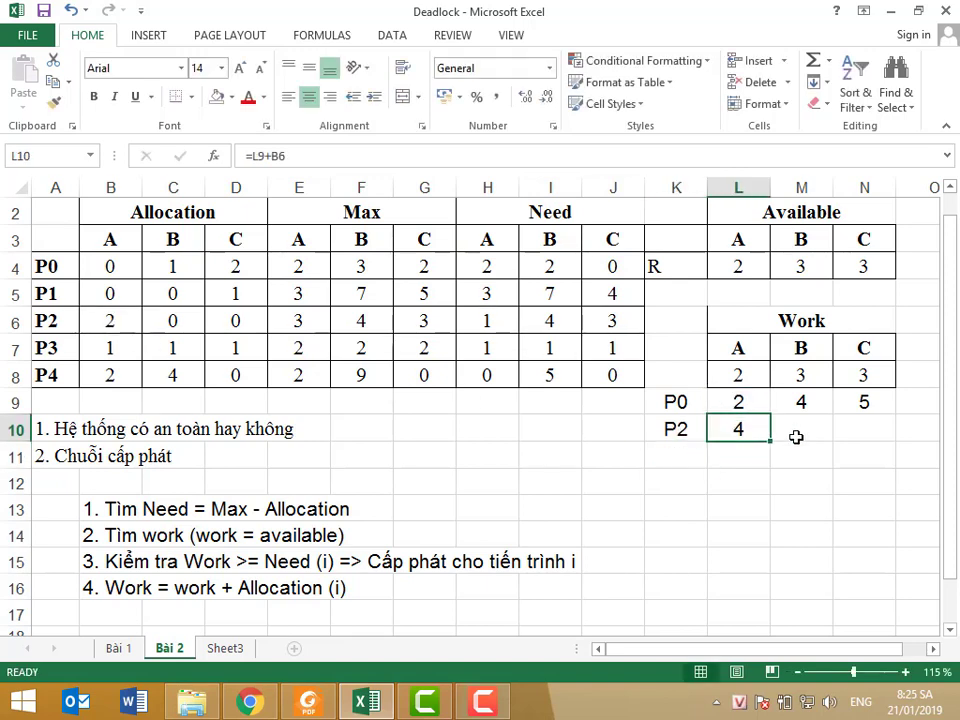
drag(769, 440, 866, 428)
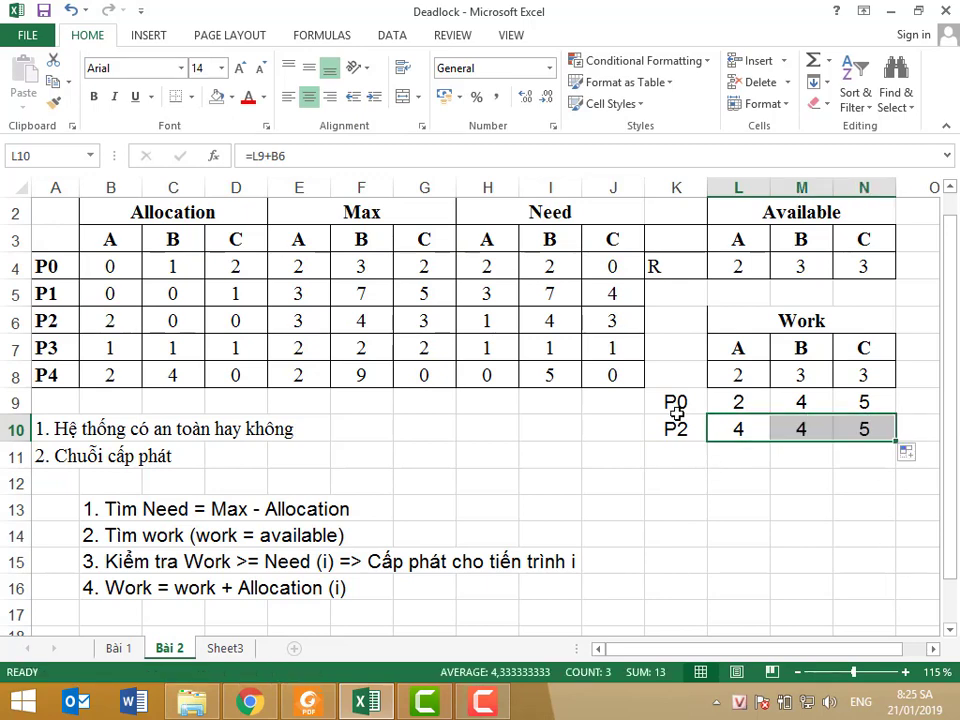
Mark P2 as allocated with R in K6 and label the next Work row P3 in K11
click(680, 324)
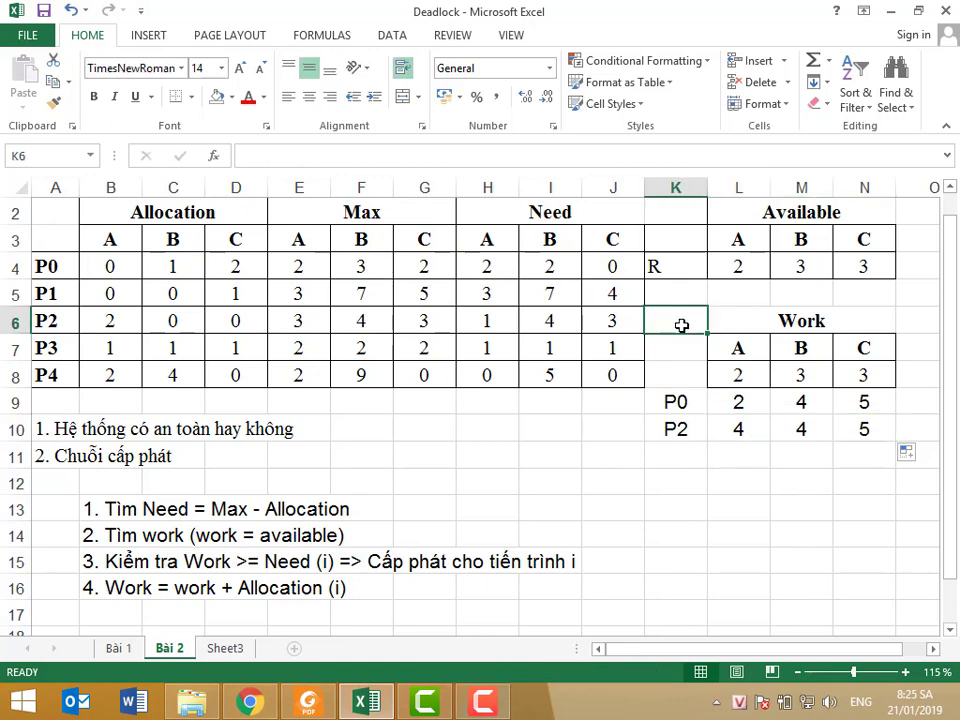
text(R)
key(Return)
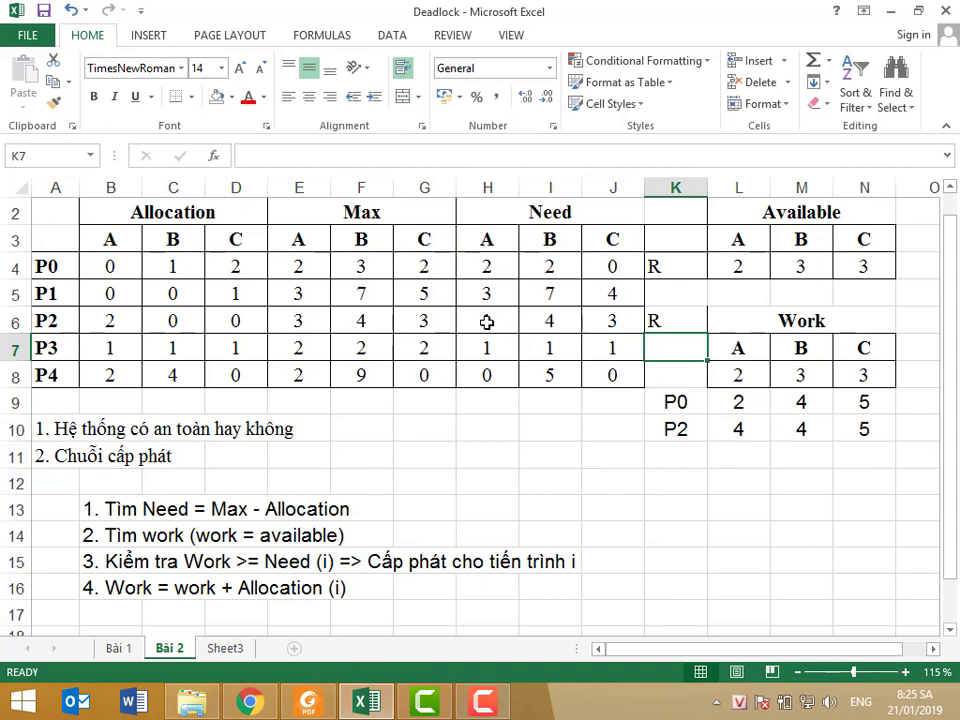
drag(463, 350, 606, 354)
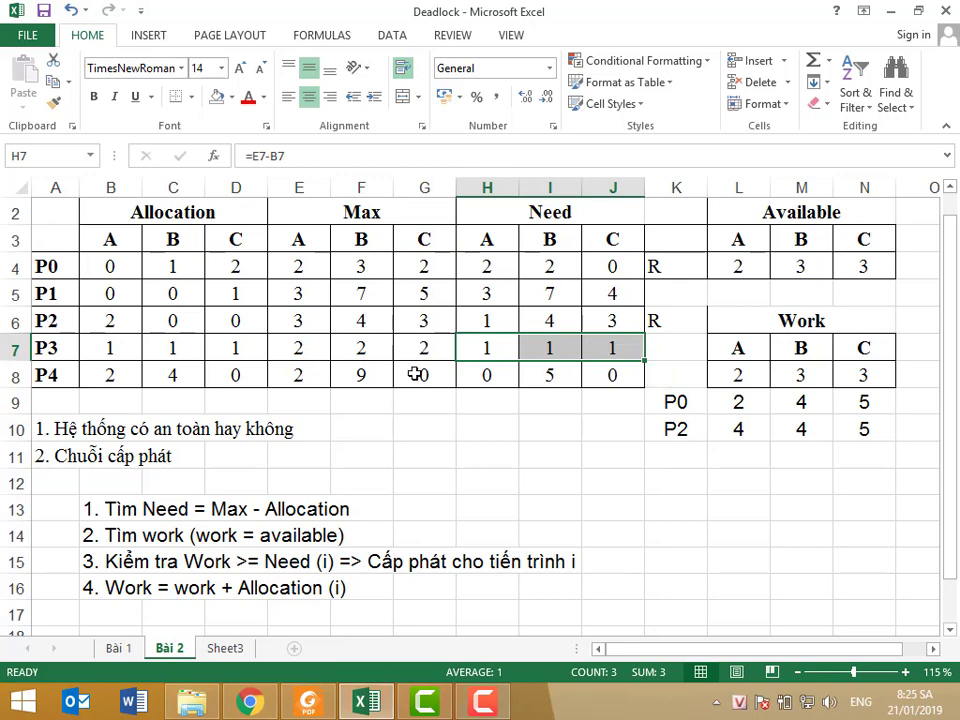
click(682, 448)
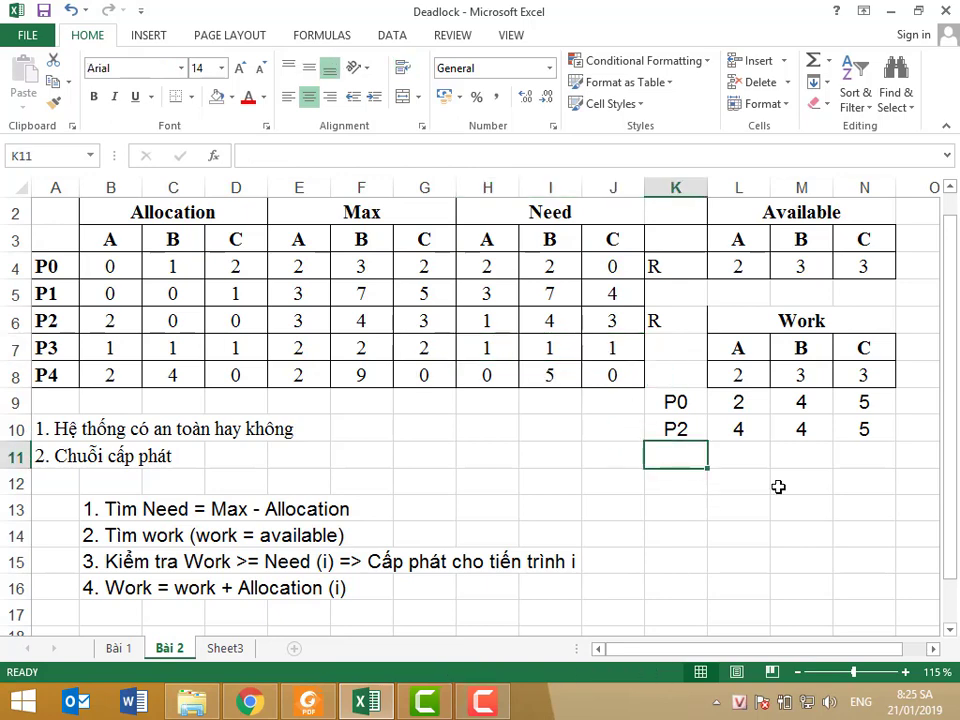
text(P3)
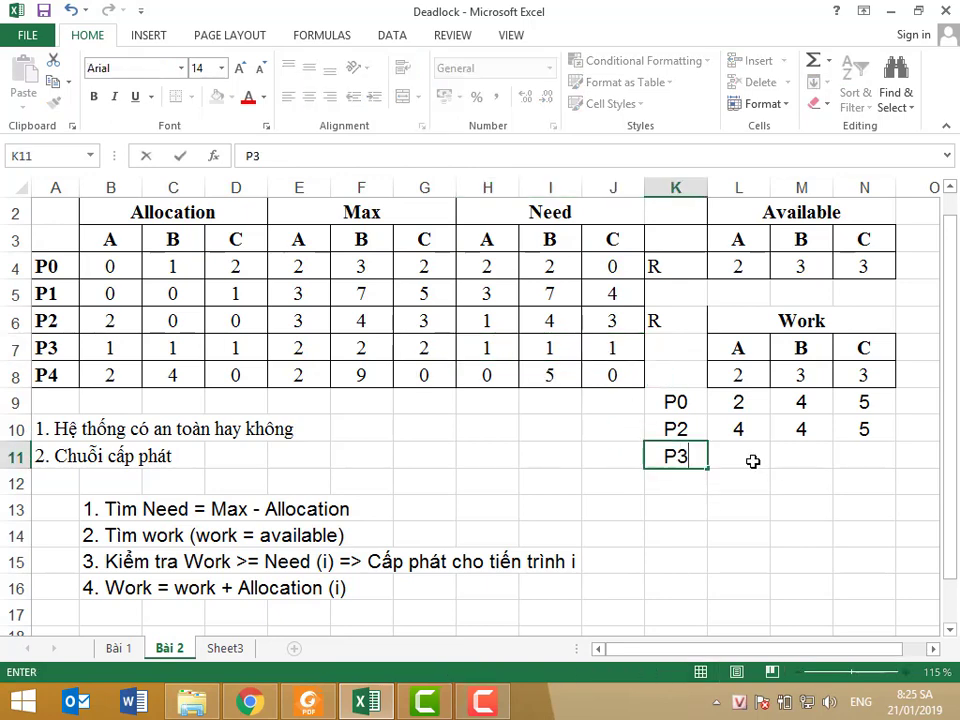
Compute P3's Work row by entering =L10+B7 in L11 and filling the formula across to N11
click(753, 460)
text(=)
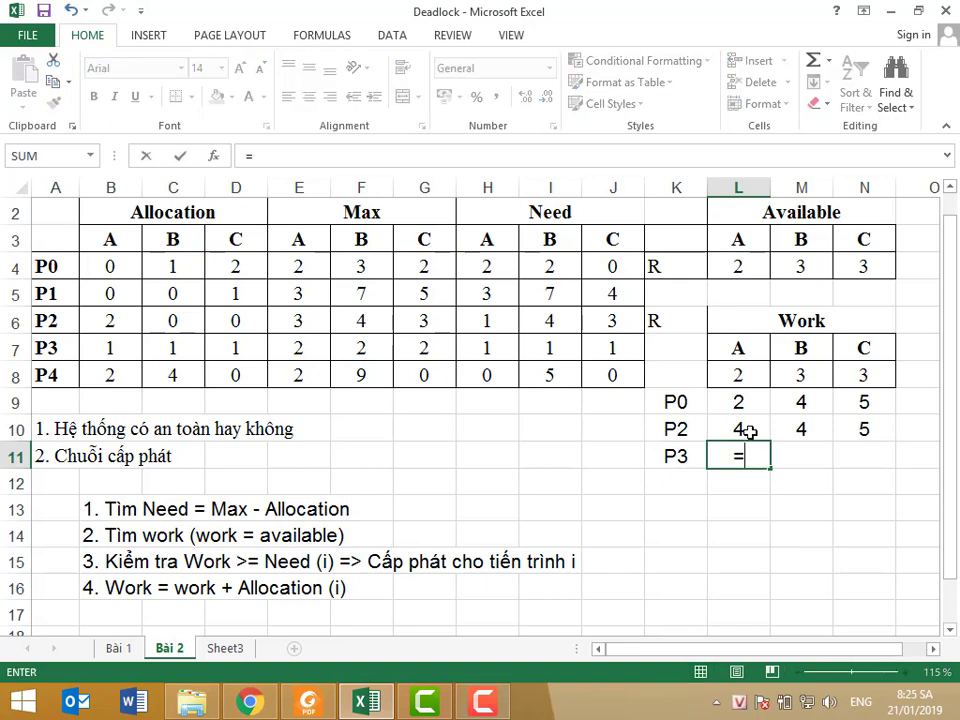
click(749, 430)
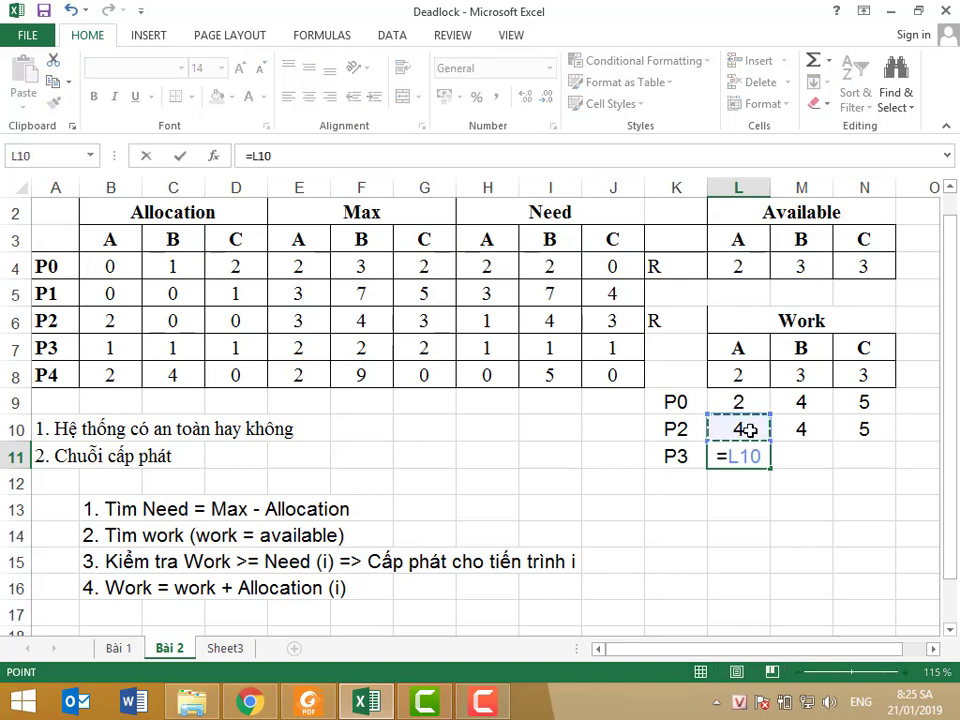
text(+)
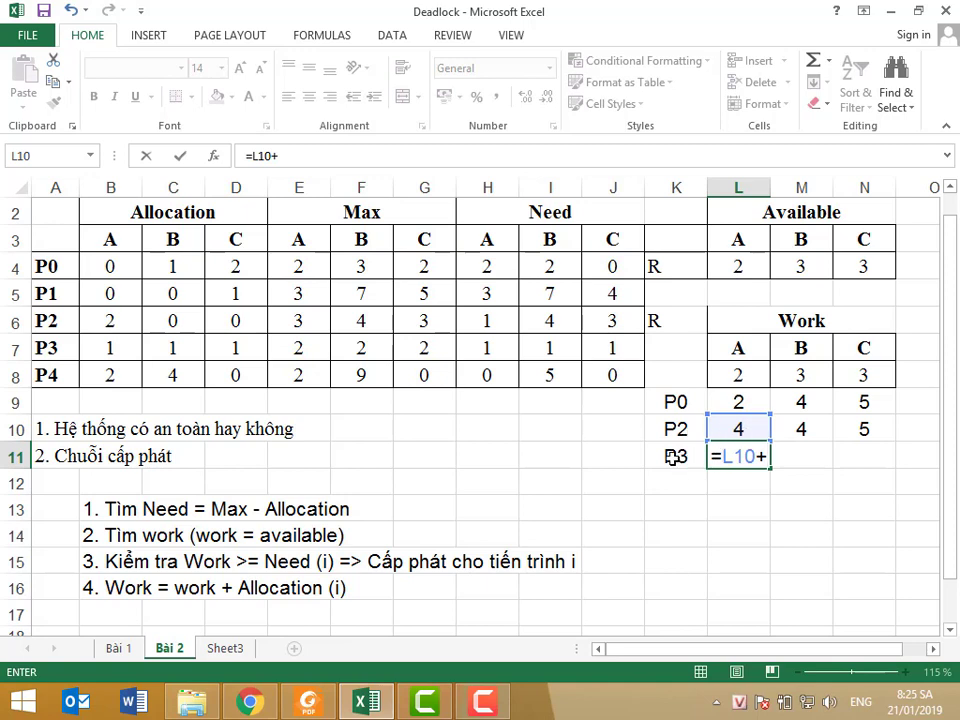
click(115, 347)
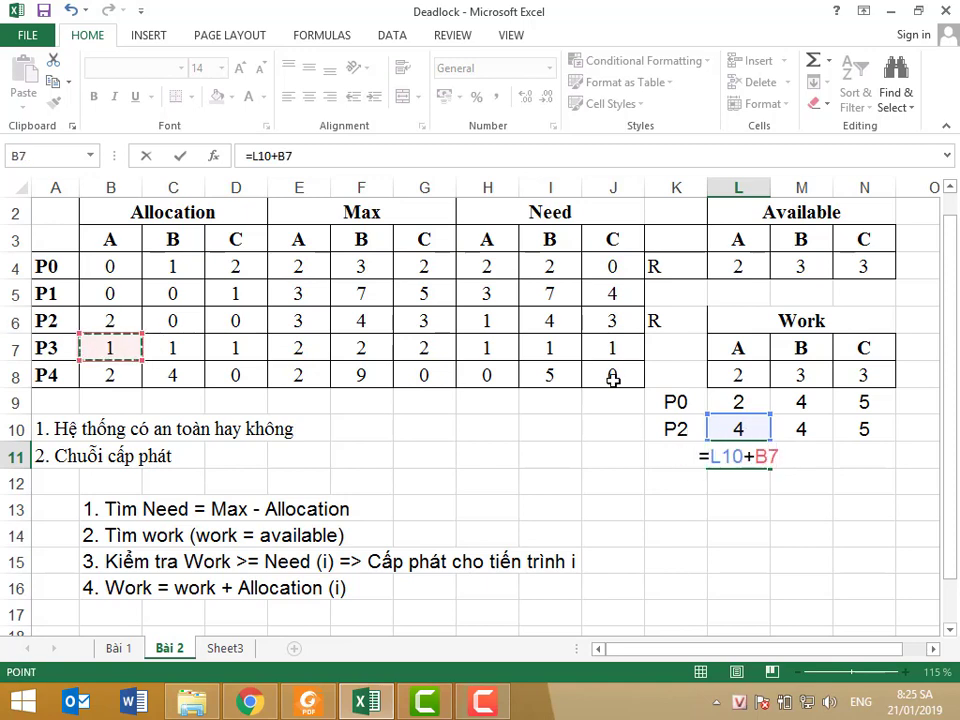
key(Return)
click(762, 458)
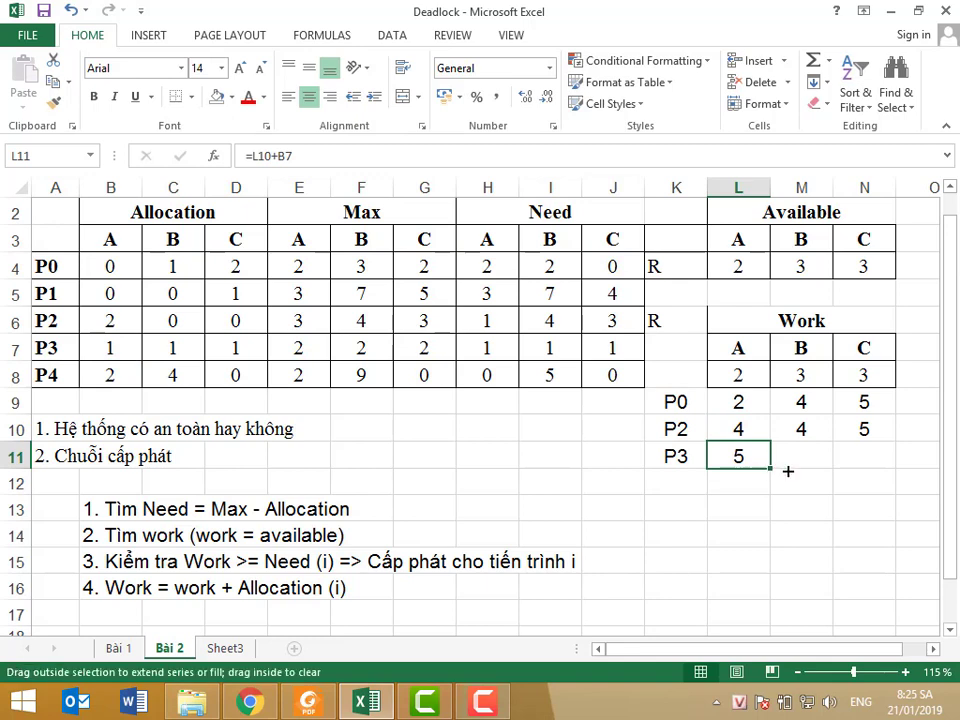
drag(788, 470, 866, 468)
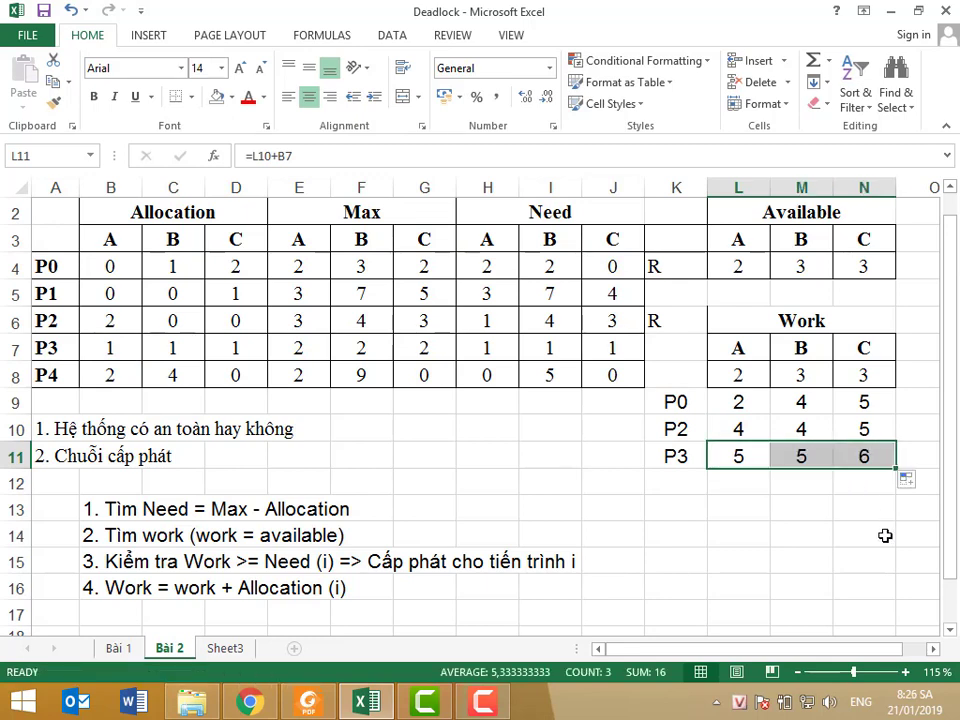
Mark process P3 as allocated by entering R beside its Need values in K7
click(680, 482)
drag(723, 455, 800, 457)
click(670, 354)
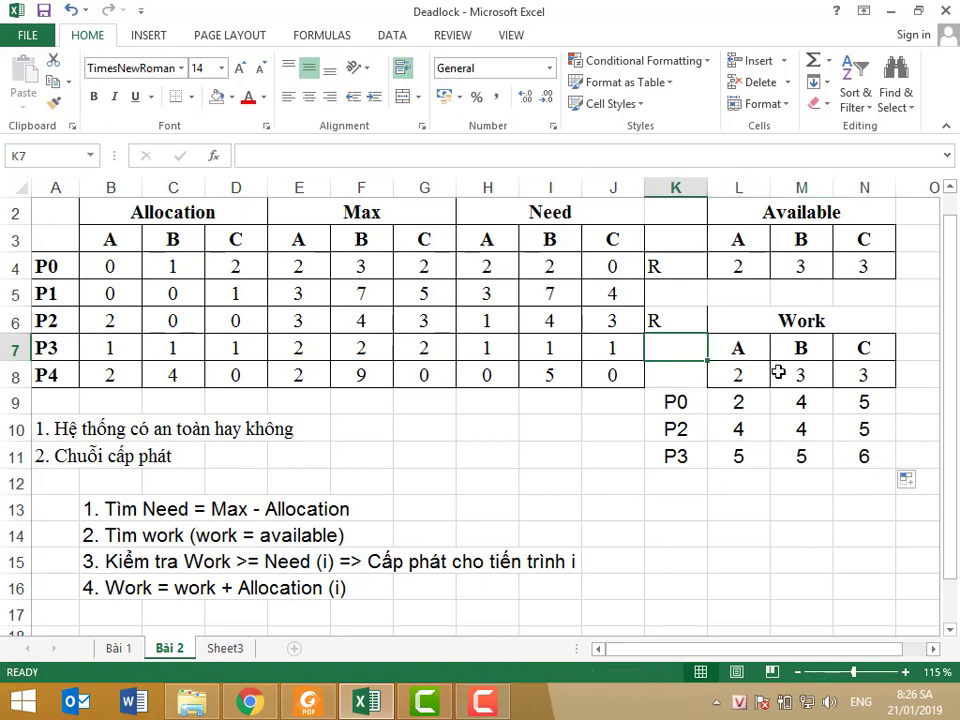
text(R)
key(Return)
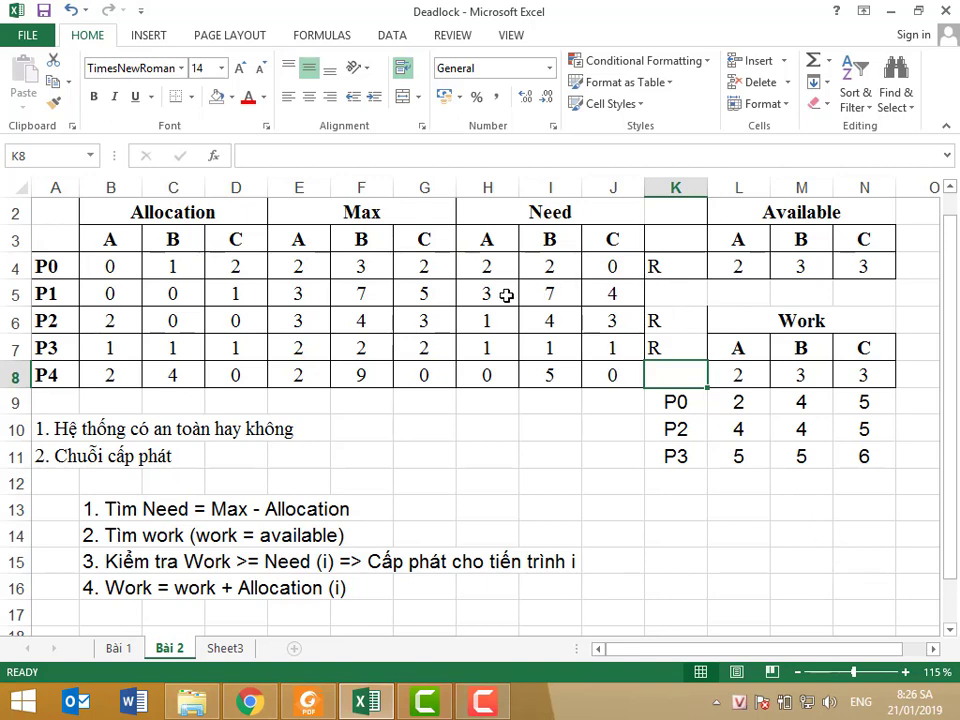
Compare the Need rows of P1 and P4 with the latest Work values, and label K12 with P4
drag(493, 298, 606, 296)
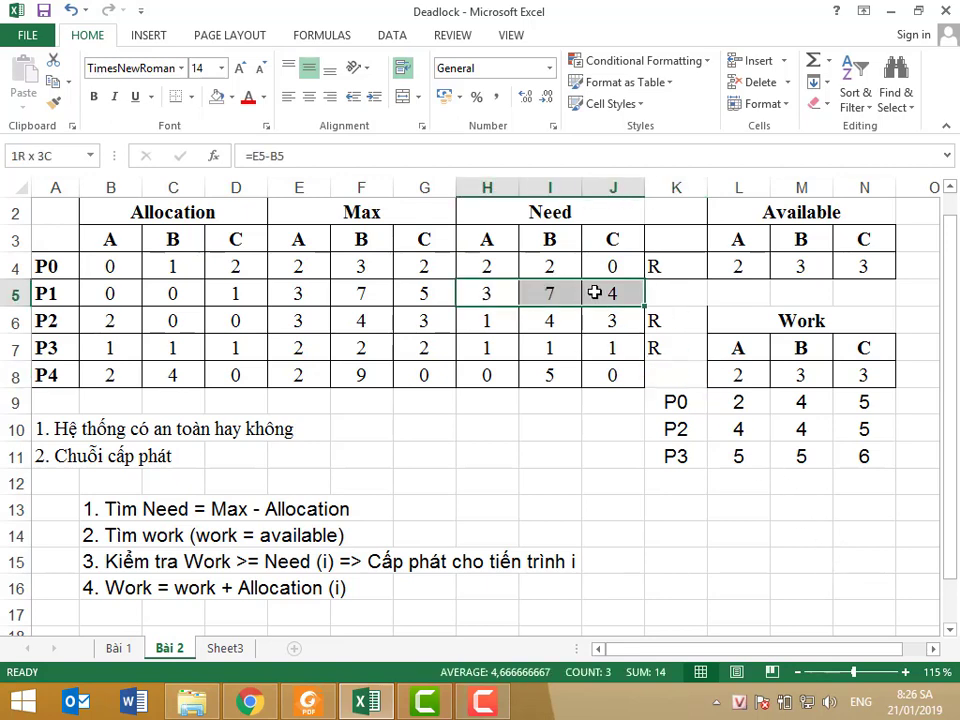
drag(491, 370, 613, 373)
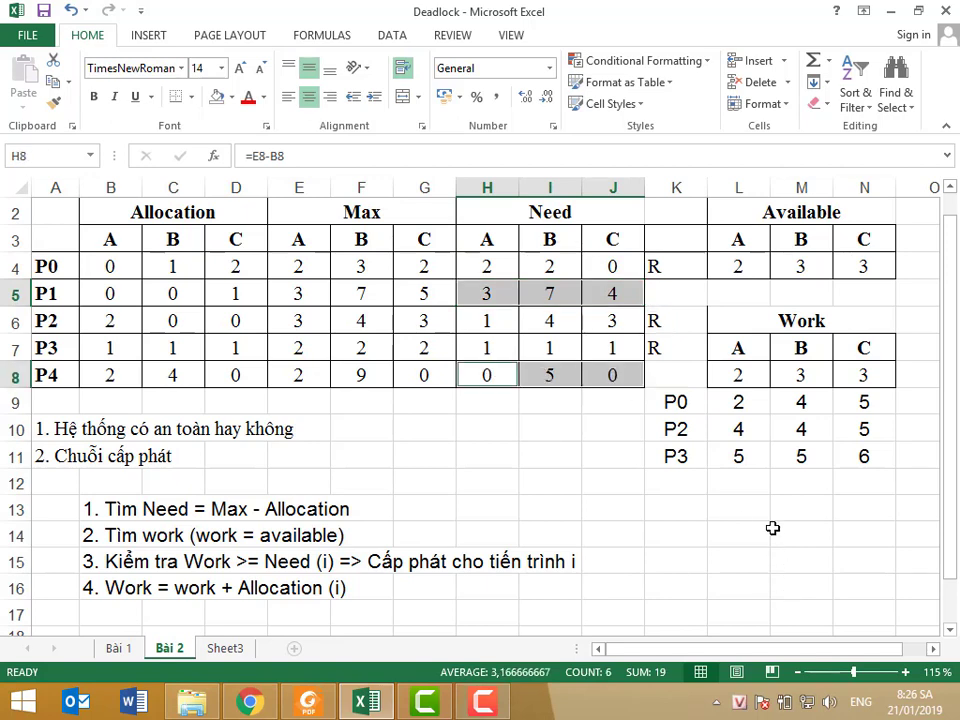
click(702, 482)
text(P)
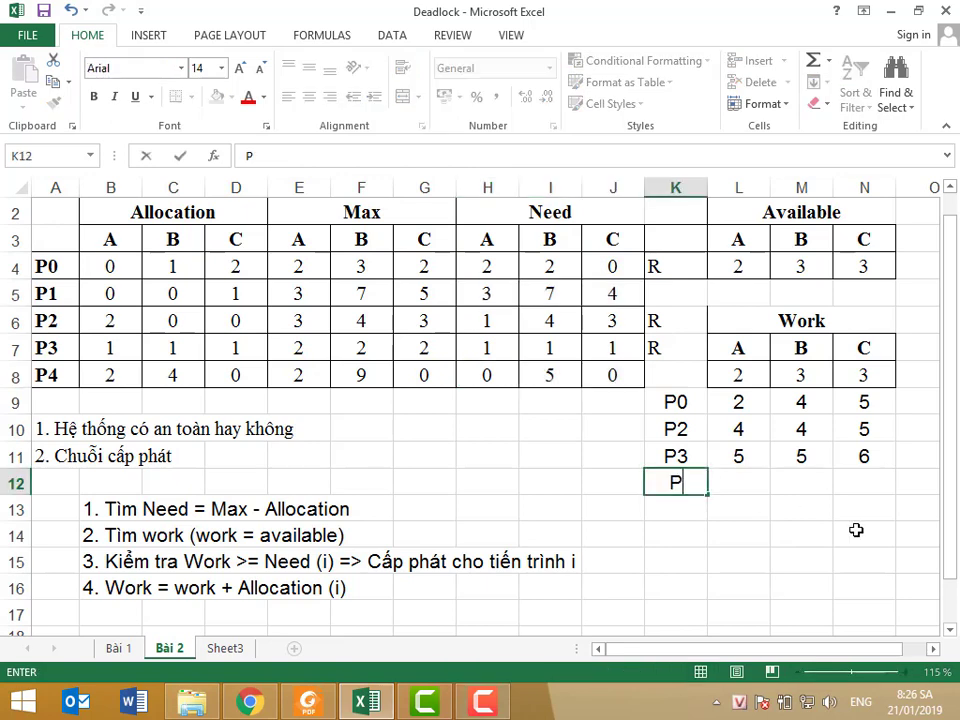
text(4)
click(740, 482)
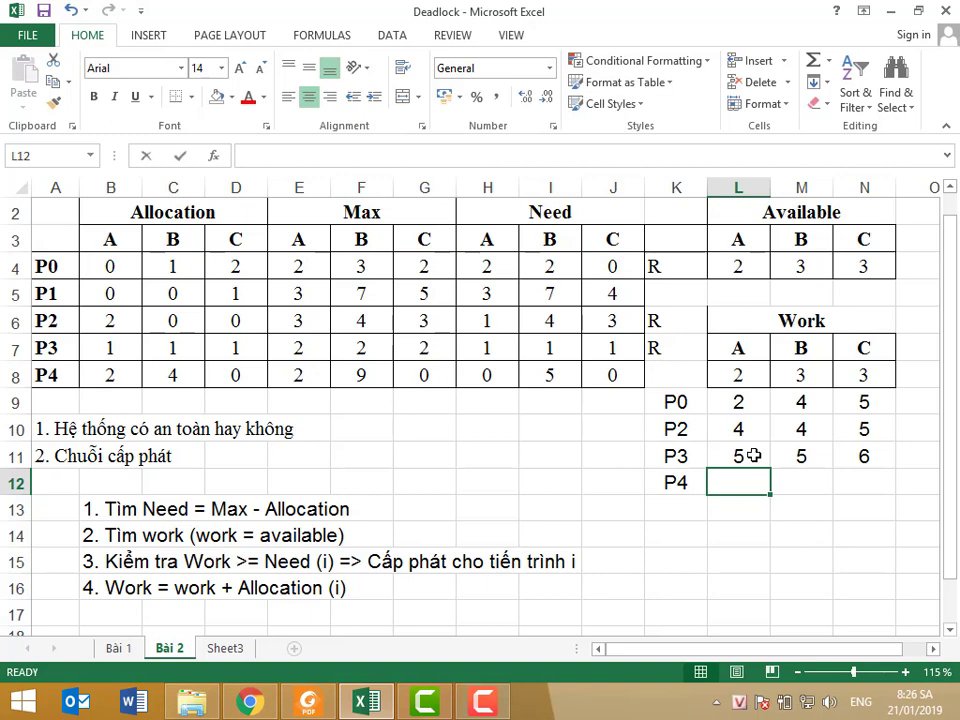
Compute P4's Work row by entering =L11+B8 in L12 and filling the formula across to N12
text(=)
click(753, 455)
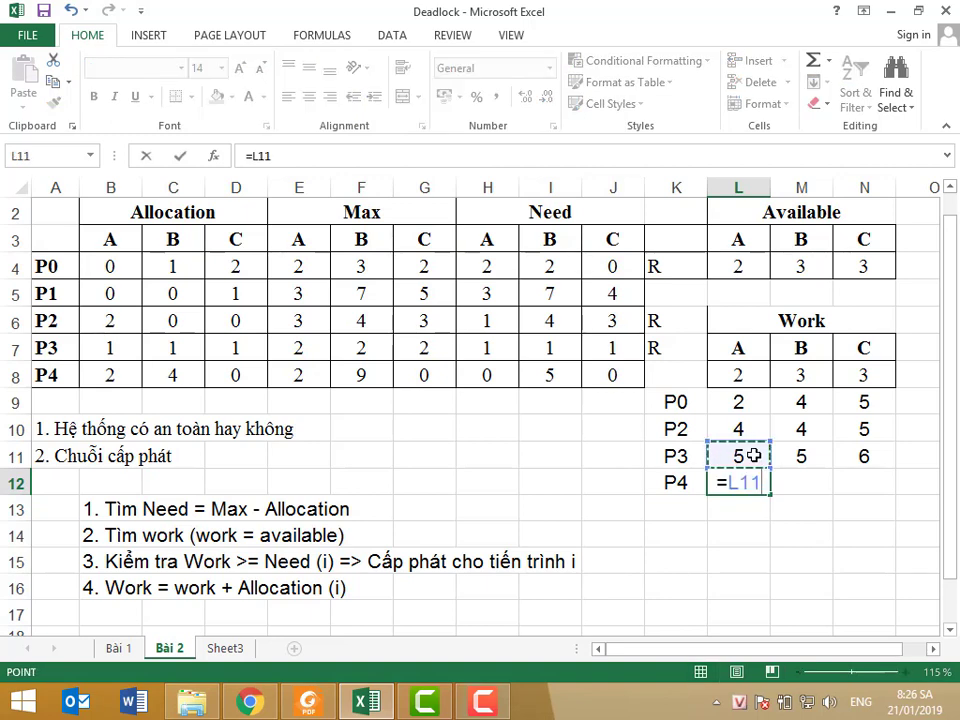
text(+)
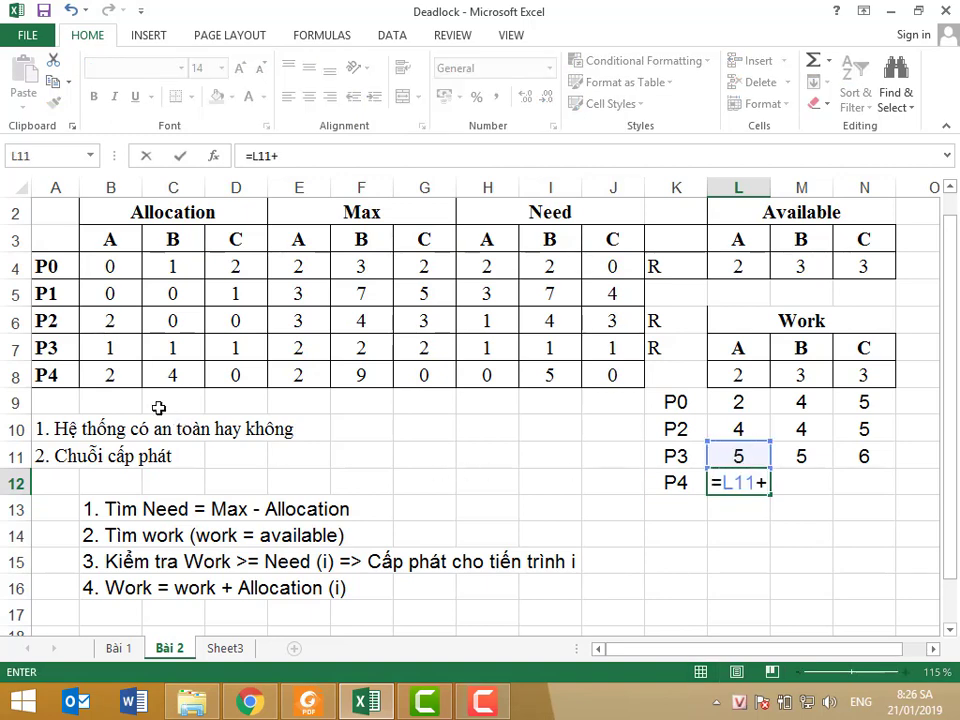
click(110, 375)
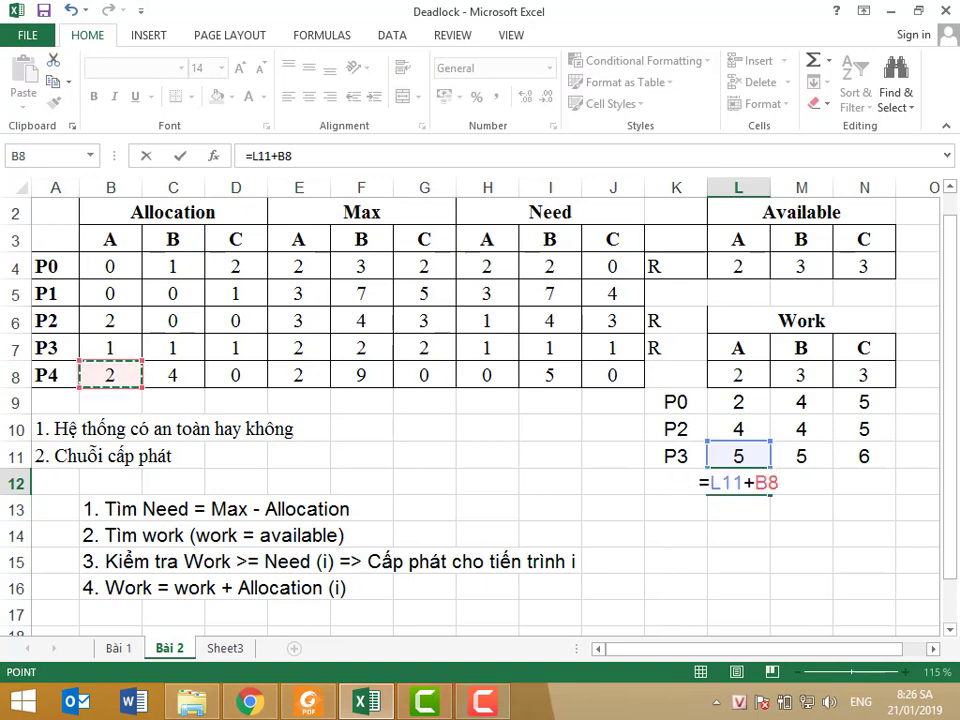
key(Return)
key(Up)
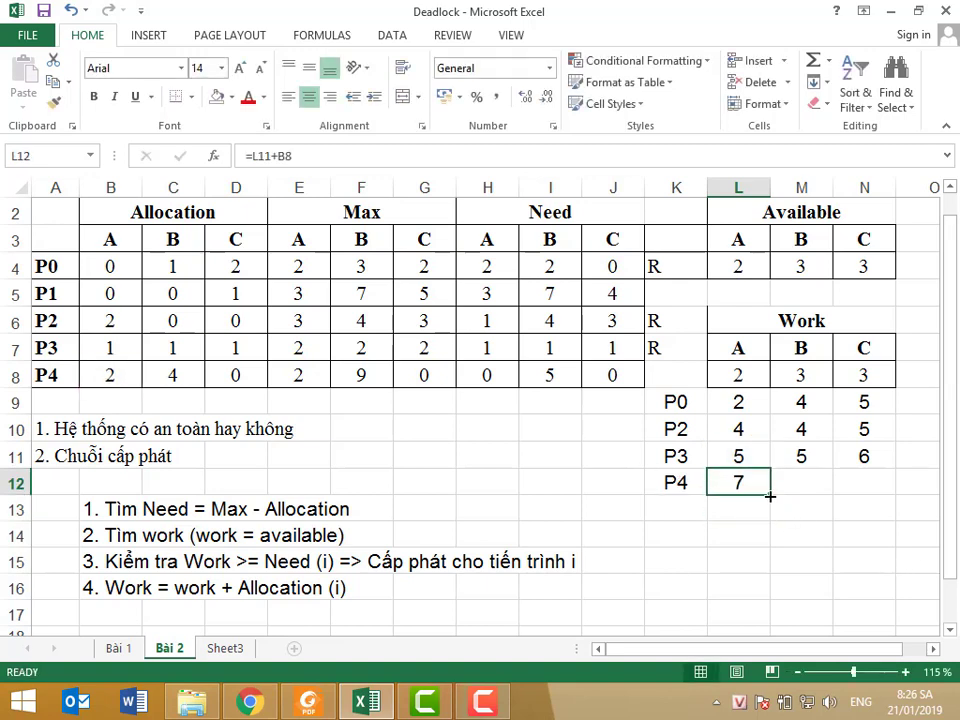
drag(768, 497, 868, 492)
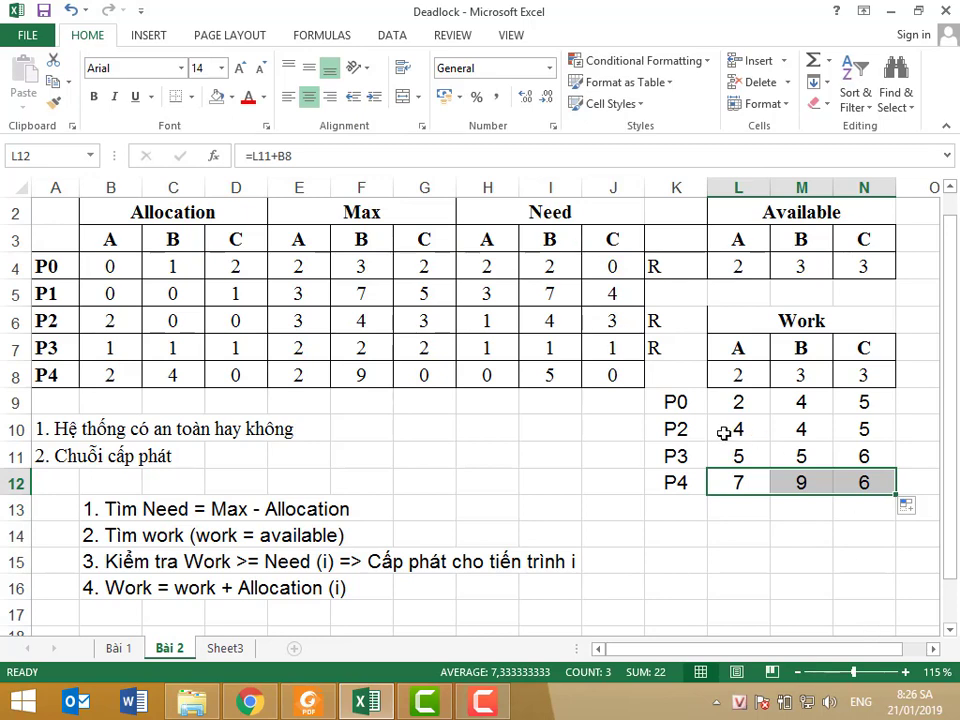
Mark process P4 as allocated by entering R beside its Need values in K8
click(679, 376)
text(R)
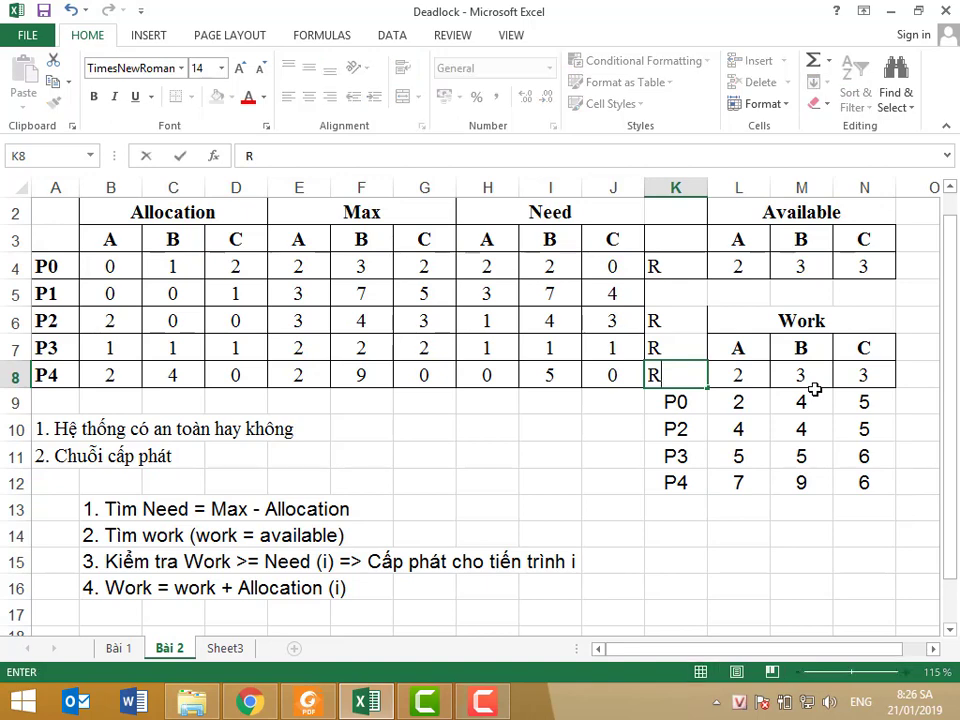
click(671, 294)
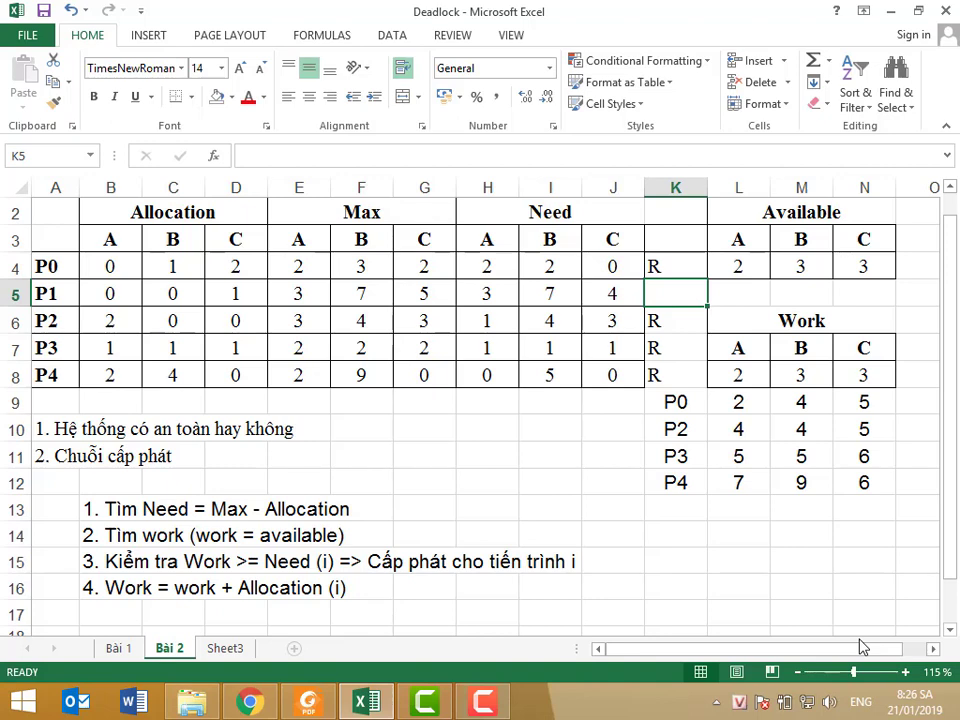
Compare P1's Need values in H5:J5 with the latest Work row, and label K13 with P1
drag(487, 293, 613, 293)
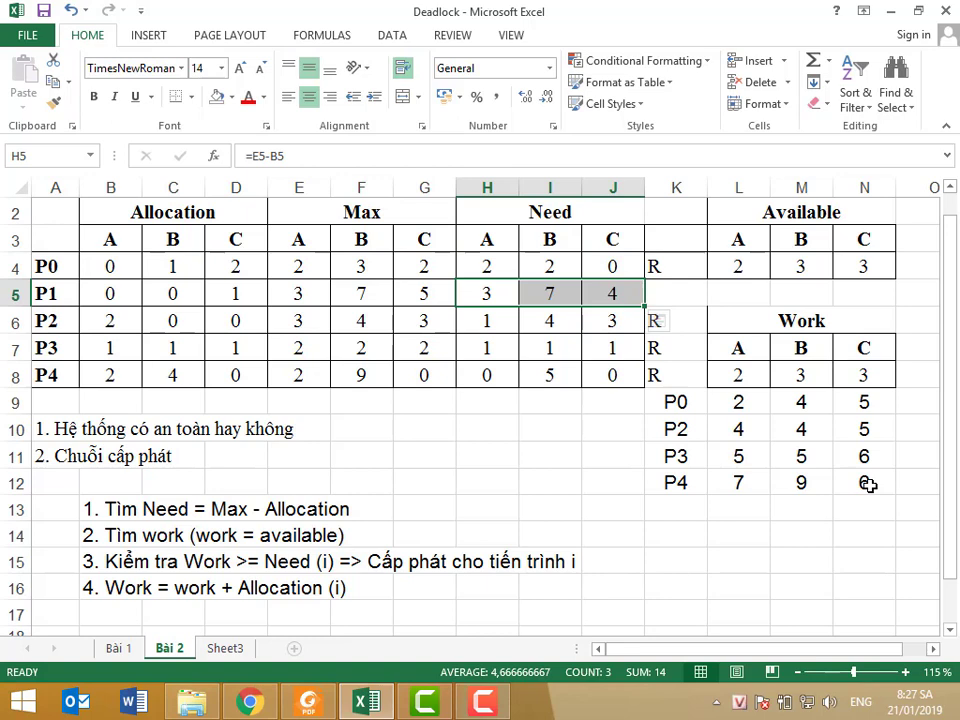
click(683, 509)
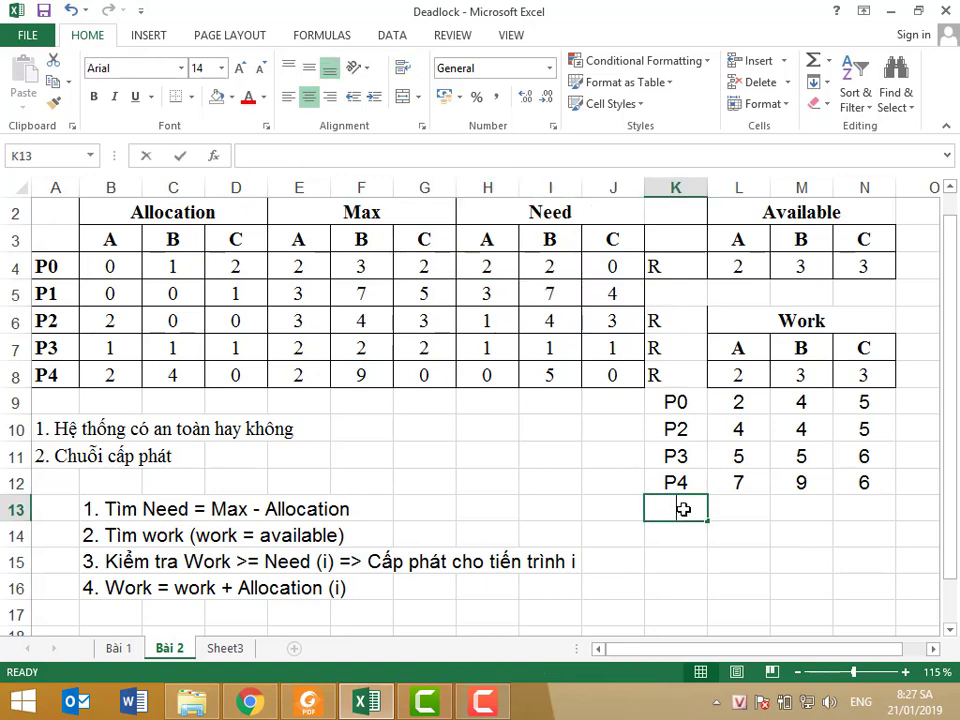
text(P1)
key(Tab)
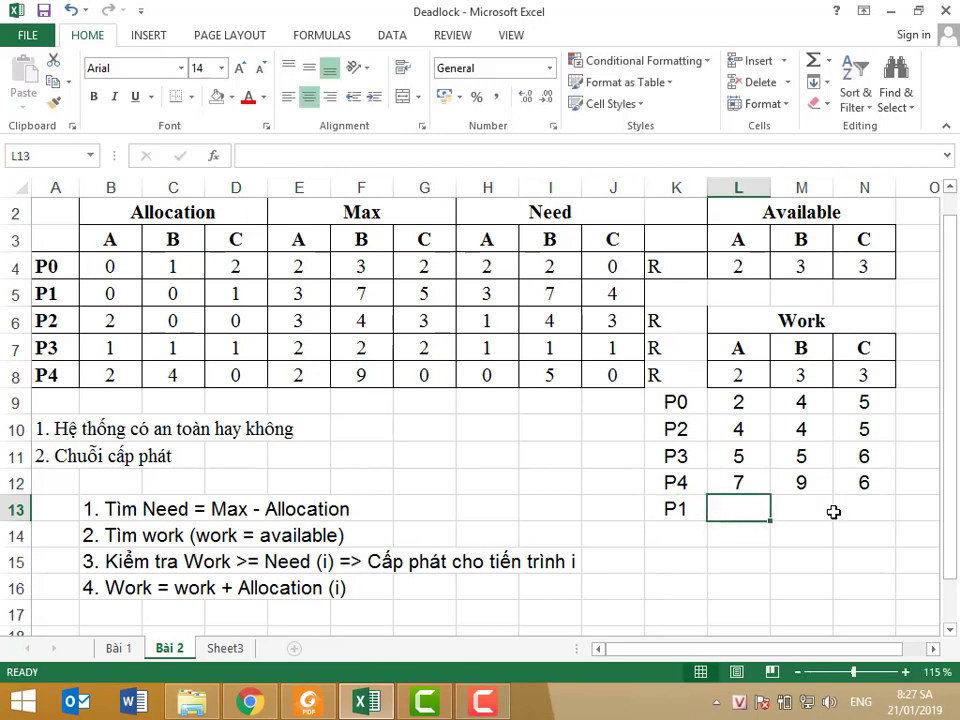
Compute P1's Work row by entering =L12+B5 in L13 and filling the formula across to N13
text(=)
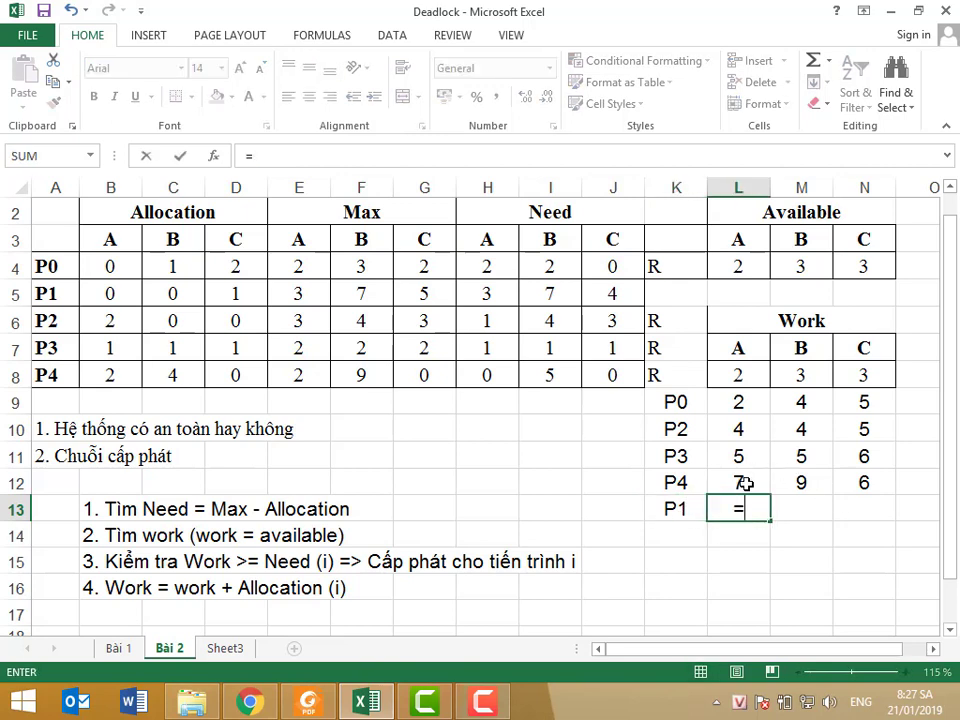
click(745, 484)
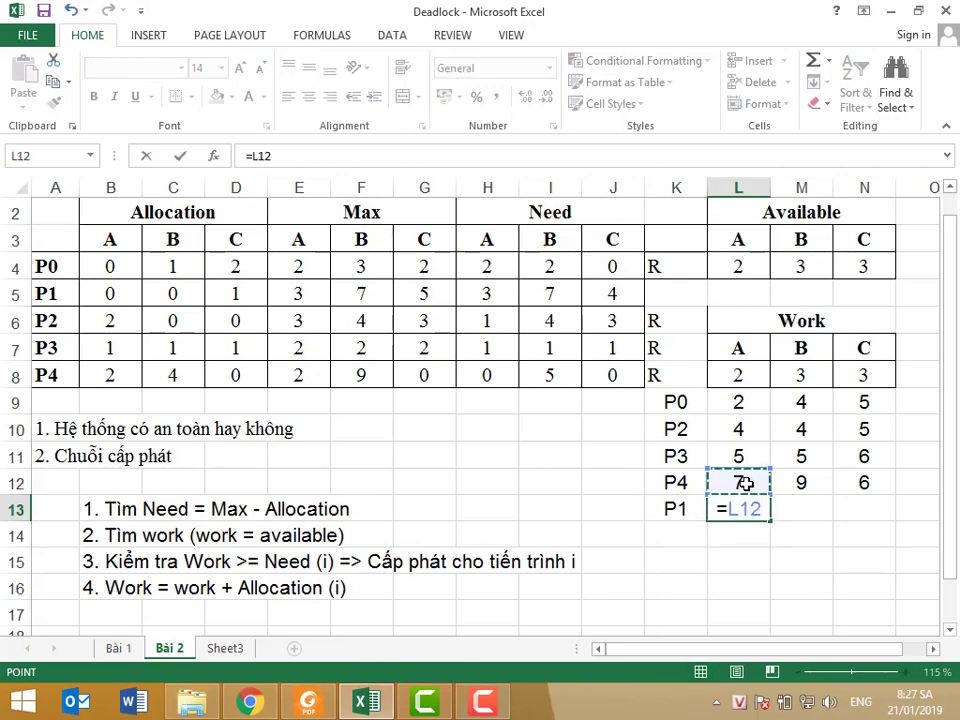
text(+)
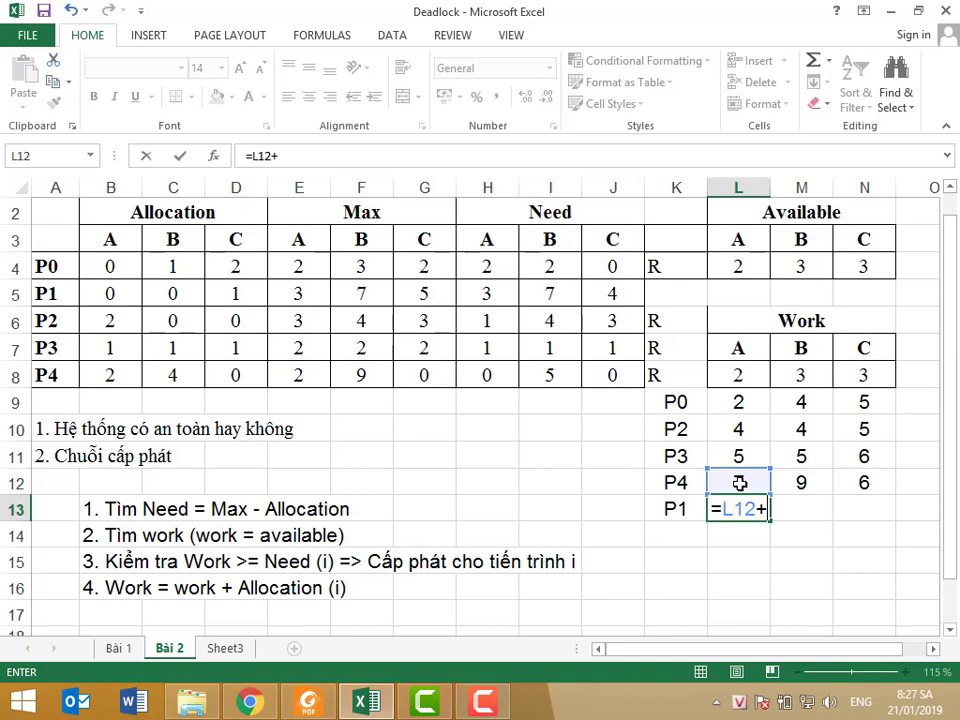
click(103, 293)
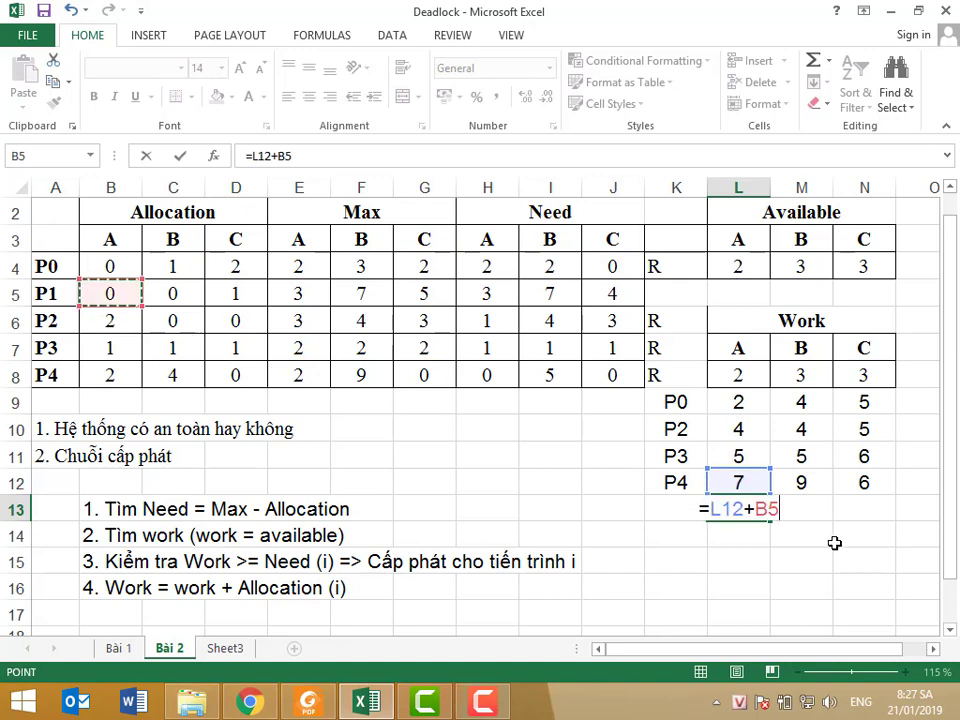
key(Return)
click(766, 514)
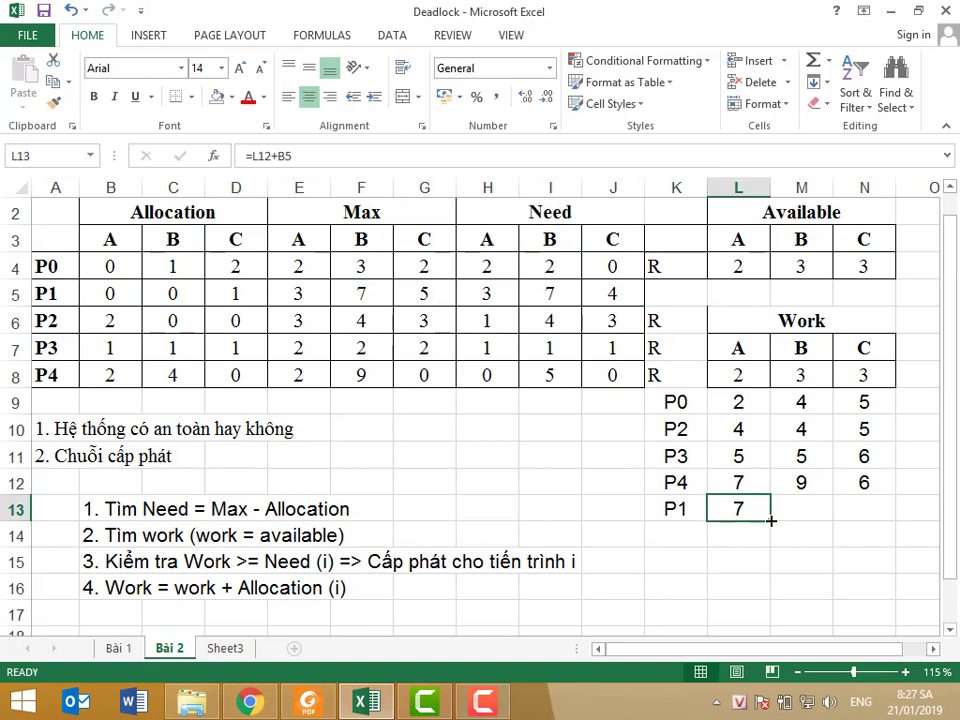
drag(771, 521, 868, 510)
click(801, 508)
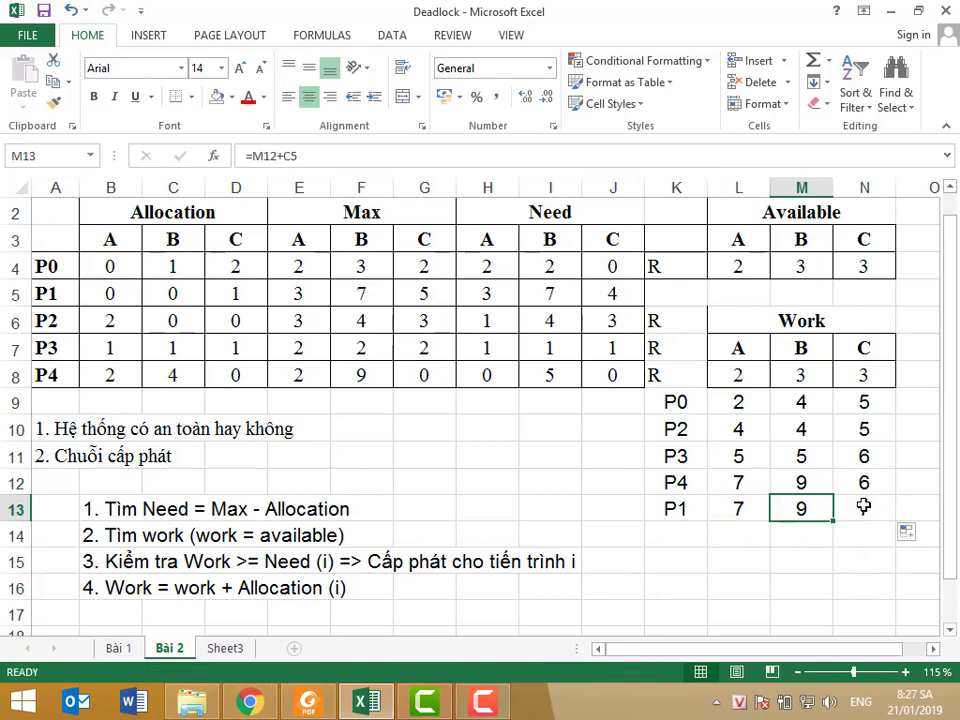
click(863, 507)
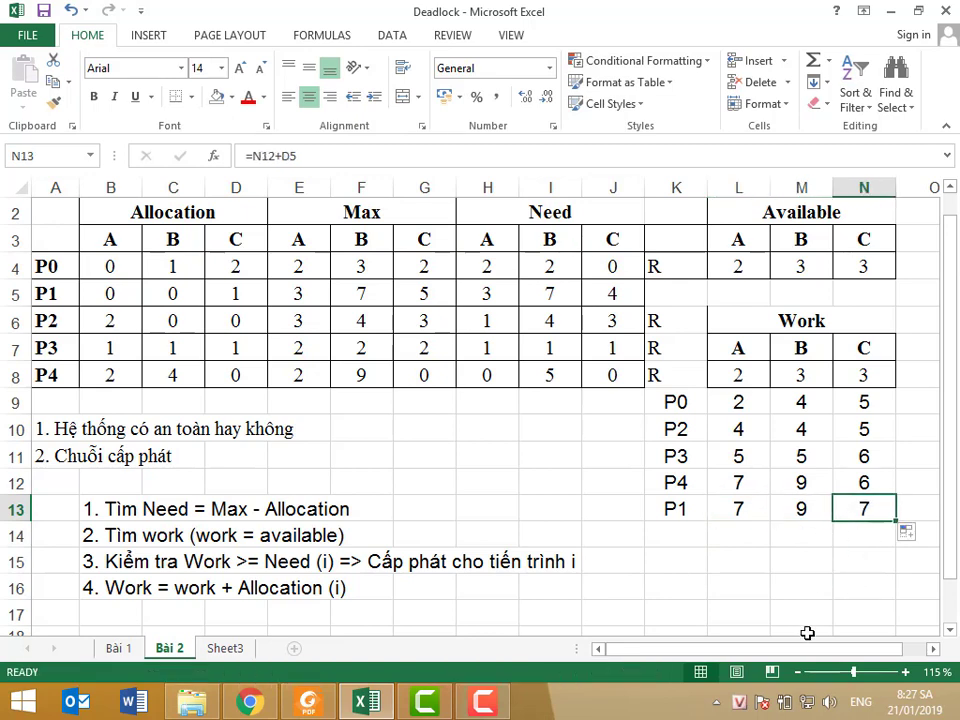
Examine the final Work values in L13:N13 against the Available row and the Allocation and Max tables
drag(735, 508, 852, 510)
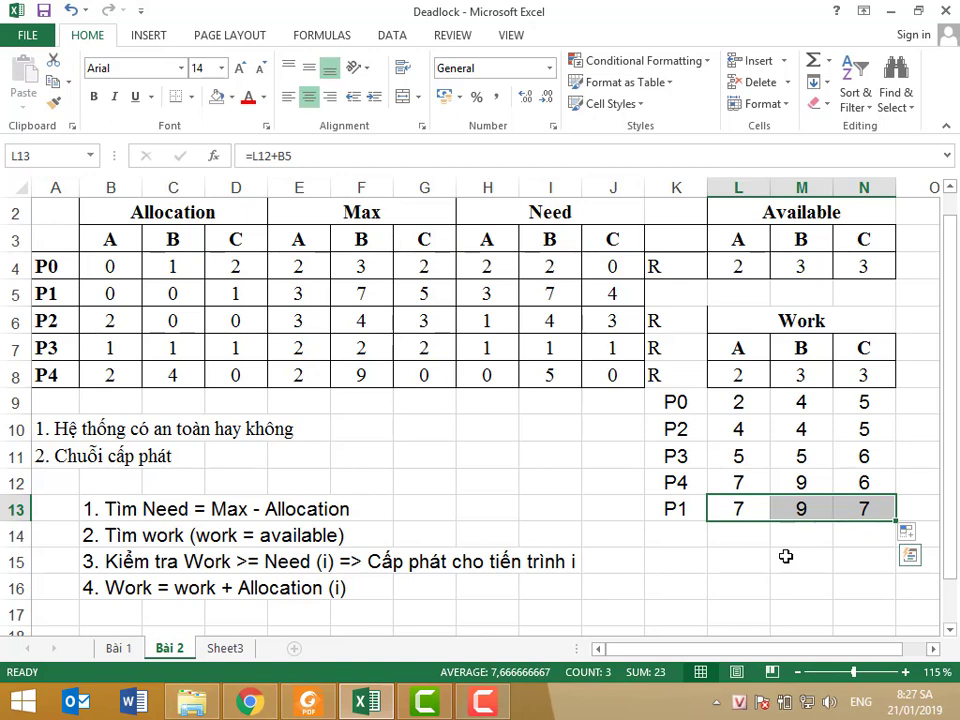
drag(739, 264, 856, 266)
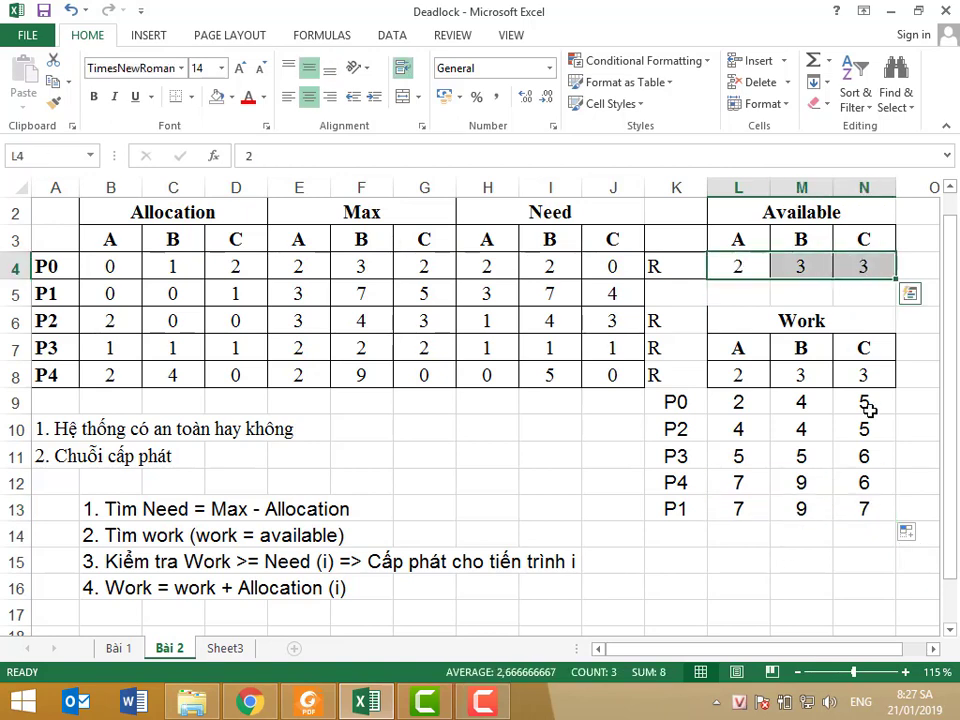
click(760, 565)
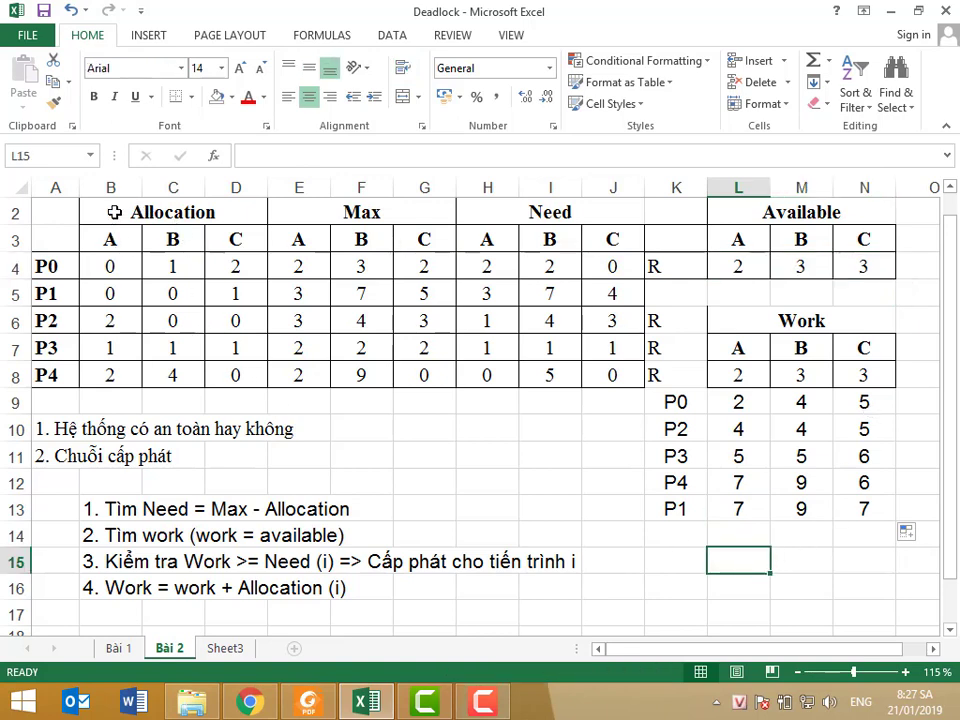
drag(120, 216, 371, 374)
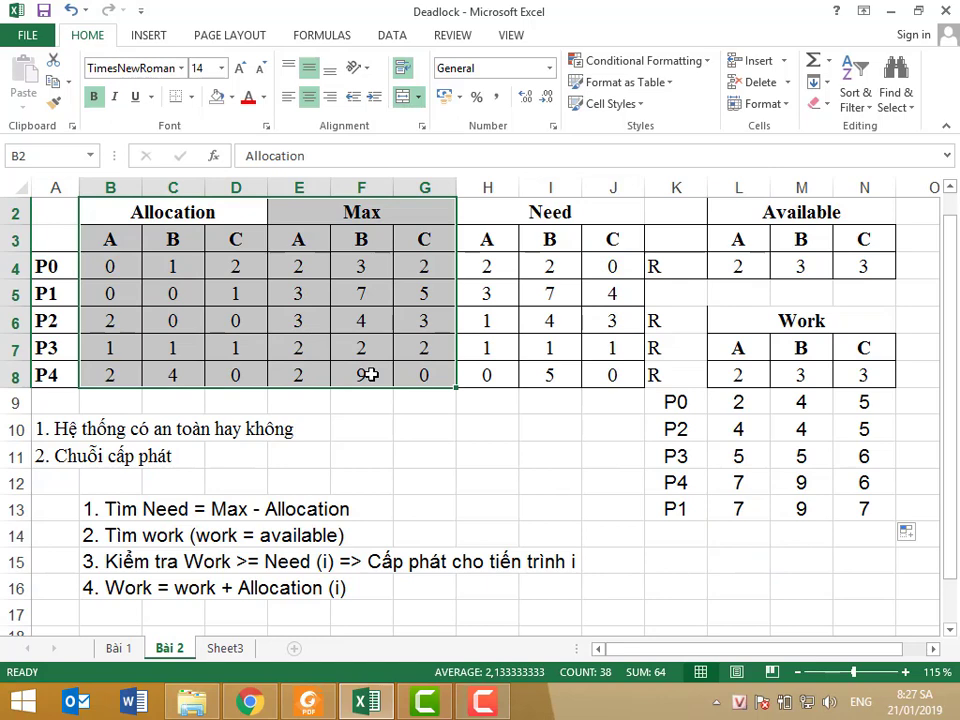
click(749, 568)
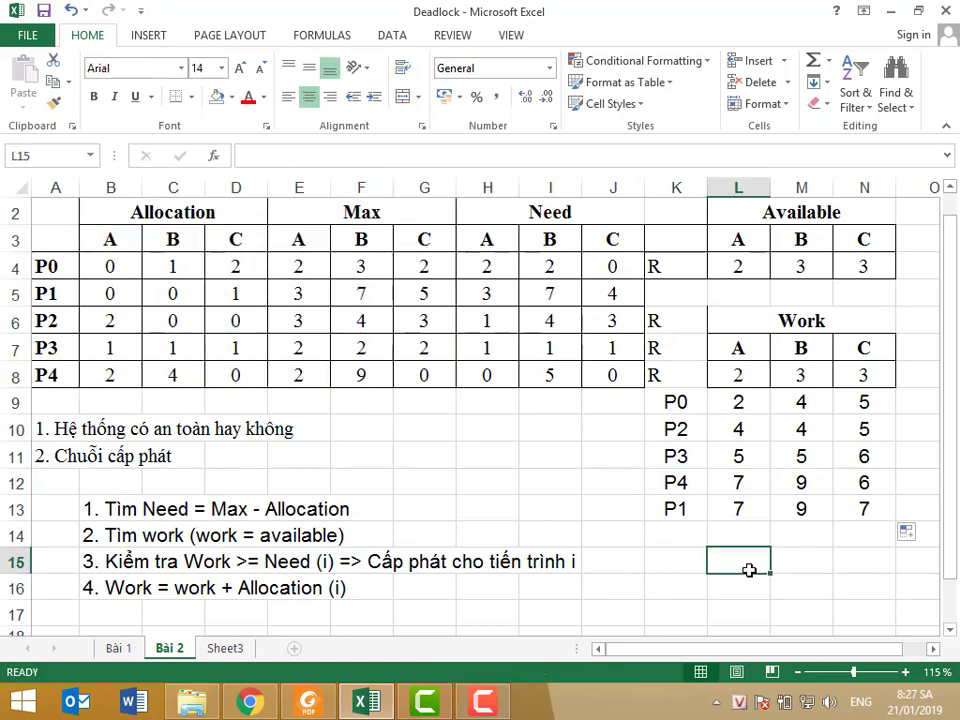
click(754, 510)
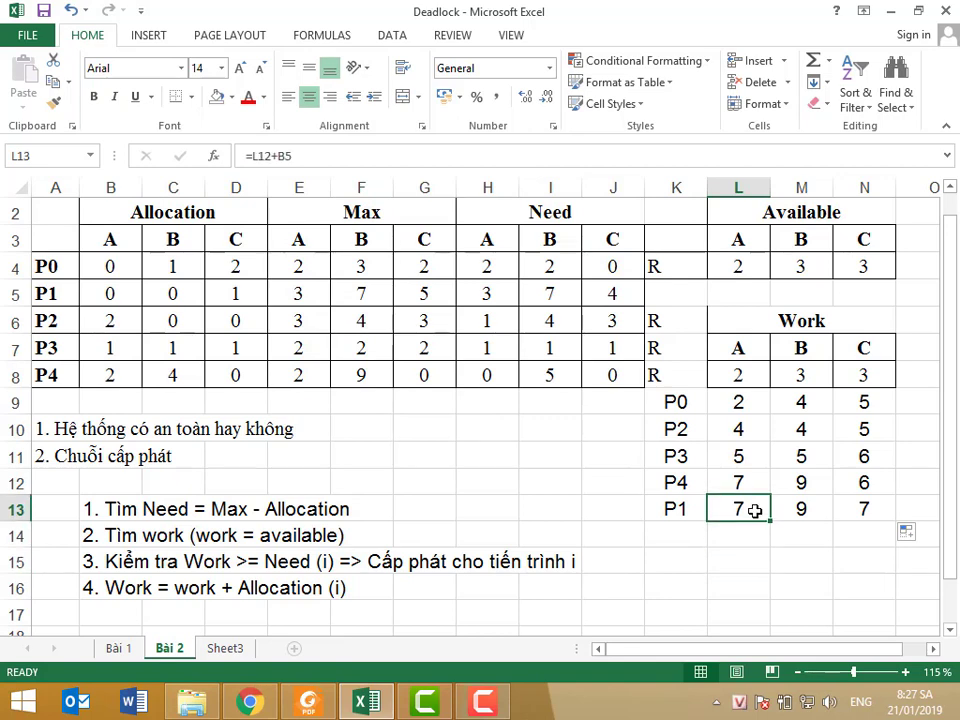
click(815, 510)
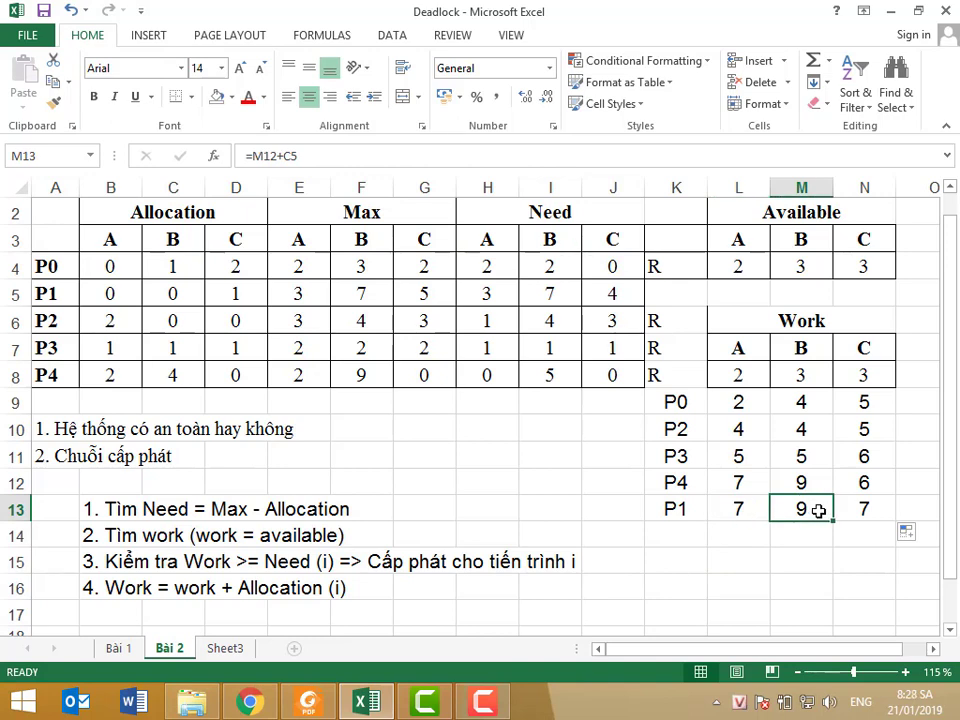
click(868, 508)
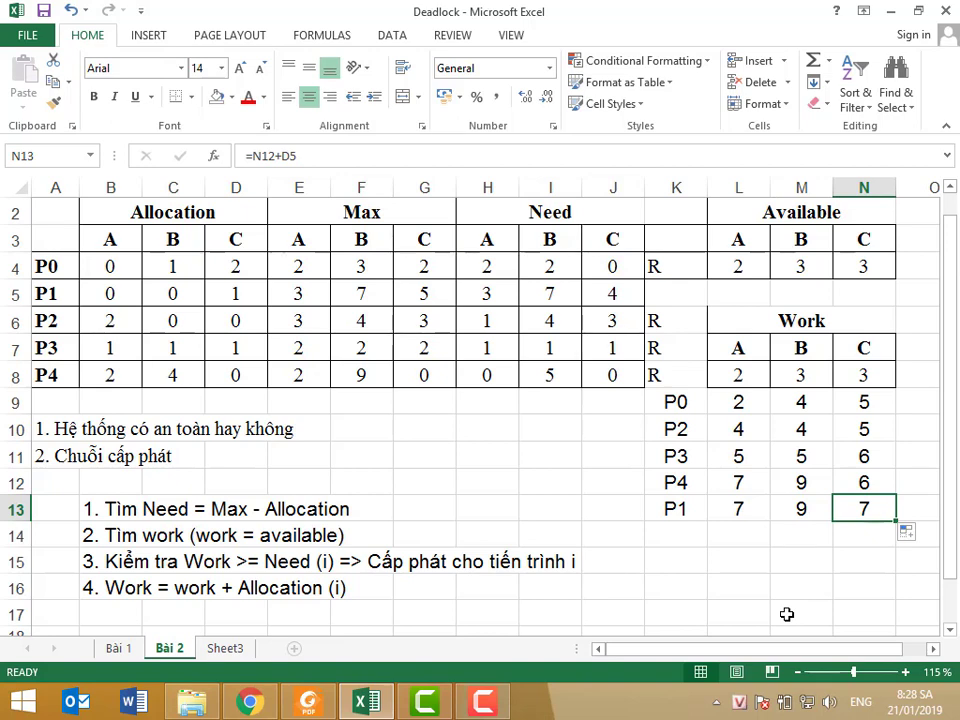
drag(750, 508, 865, 508)
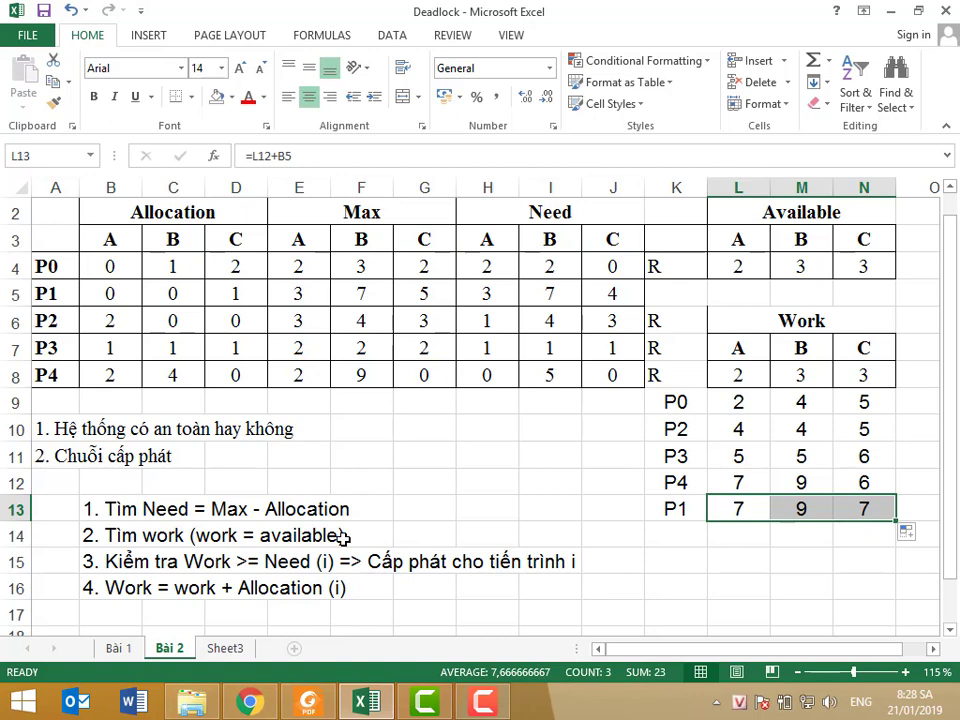
drag(742, 265, 860, 263)
Copy the final Work row L13:N13 and paste it as values only into L15:N15
drag(738, 509, 855, 512)
key(ctrl+c)
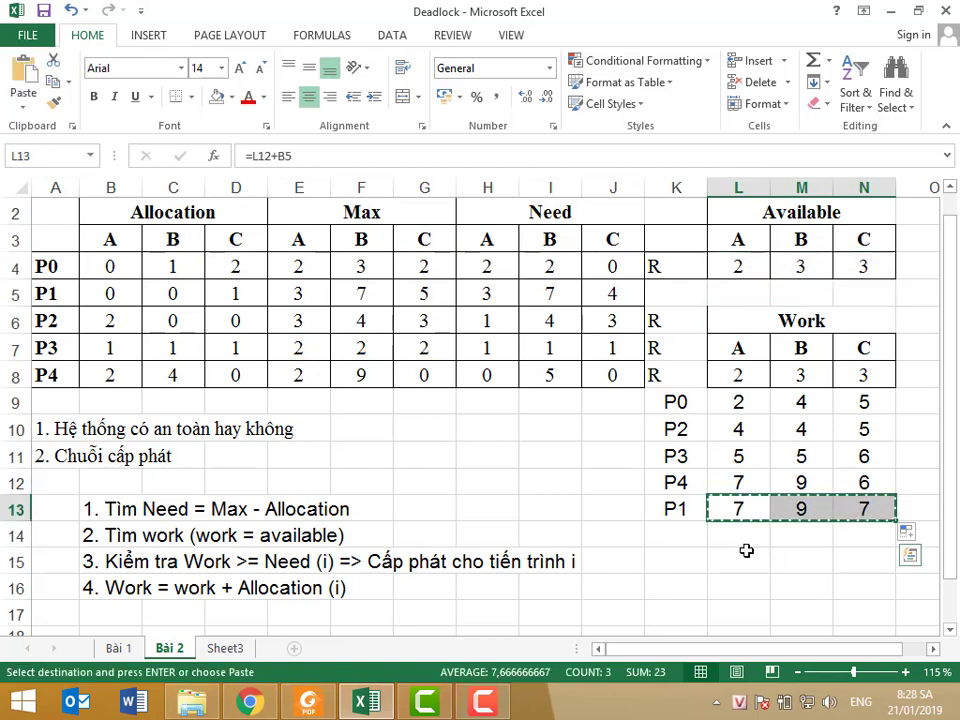
click(740, 561)
key(ctrl+v)
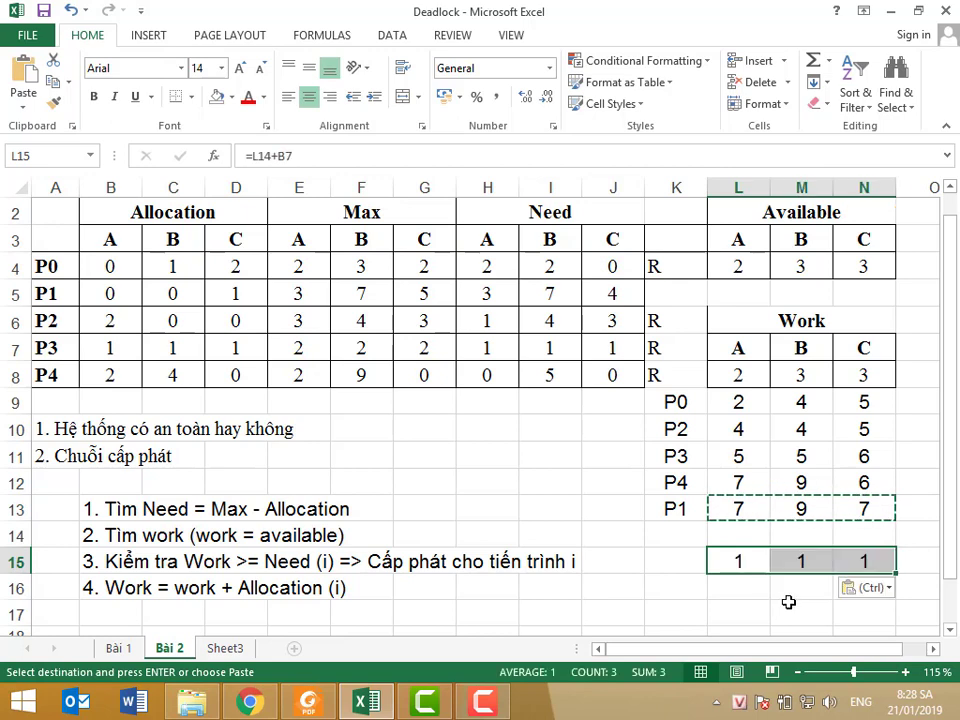
key(ctrl+z)
right_click(735, 558)
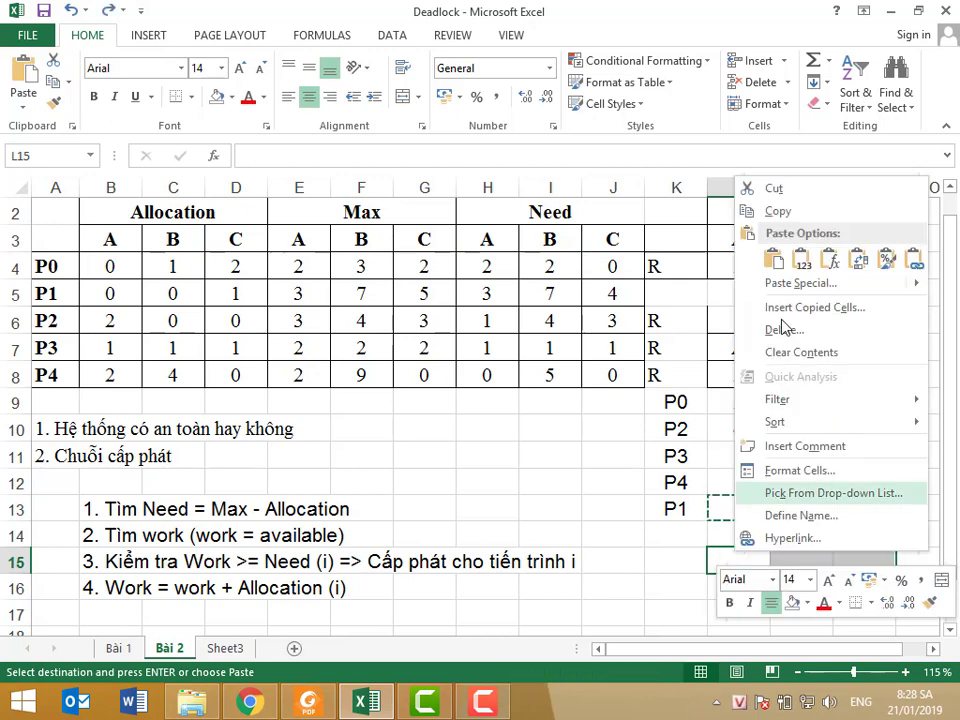
click(802, 259)
click(760, 556)
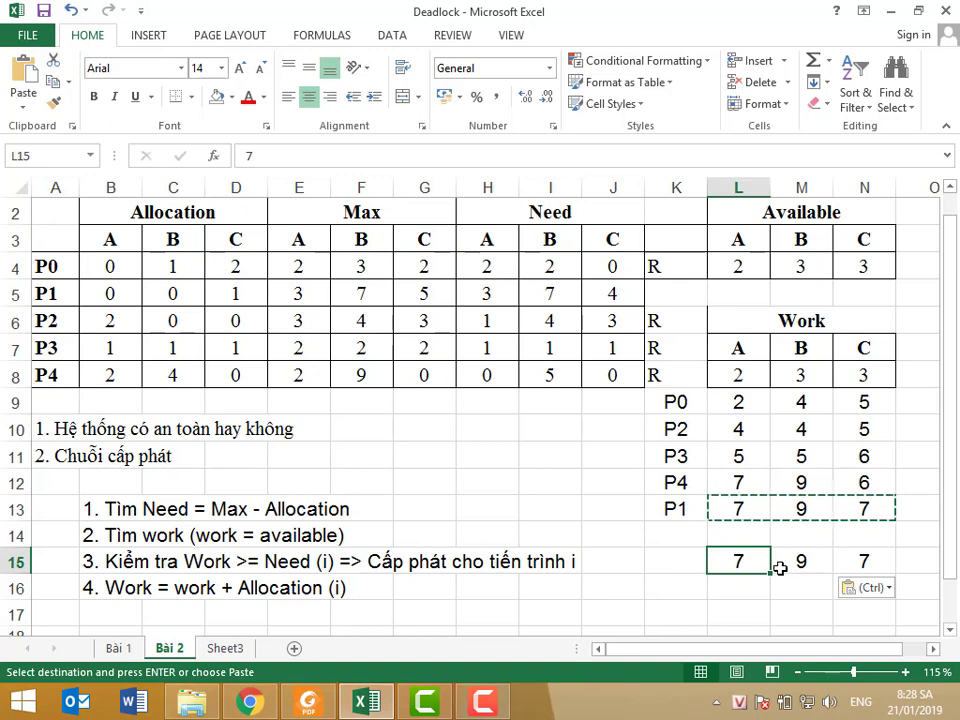
key(Escape)
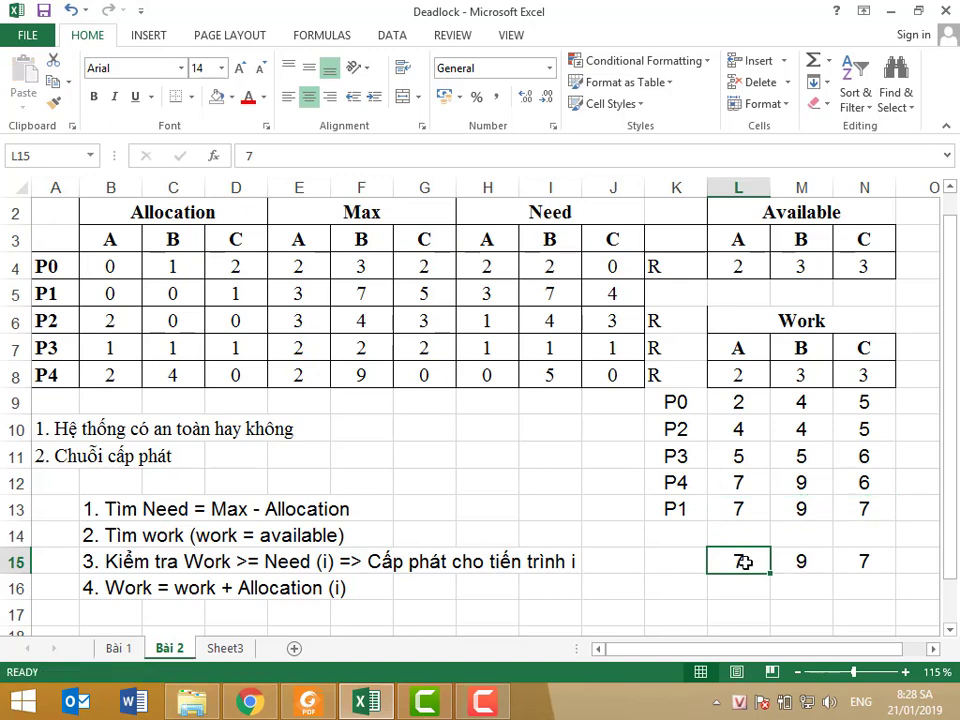
drag(741, 561, 868, 561)
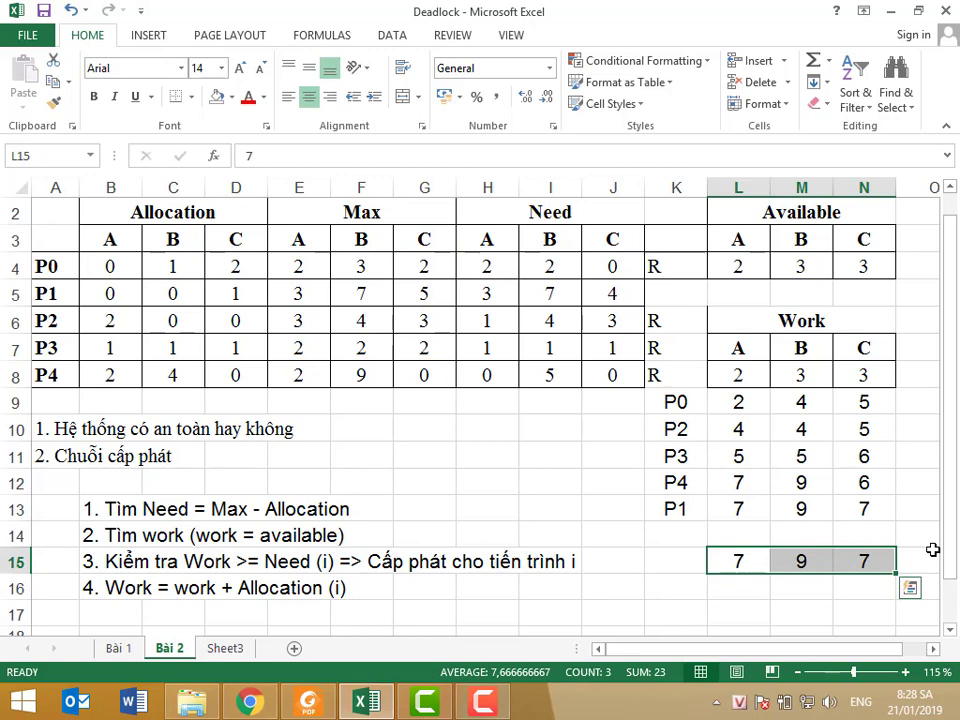
Total the Allocation columns by entering =SUM(B4:B8) in B9, filling it across to D9, and centring the totals
click(108, 402)
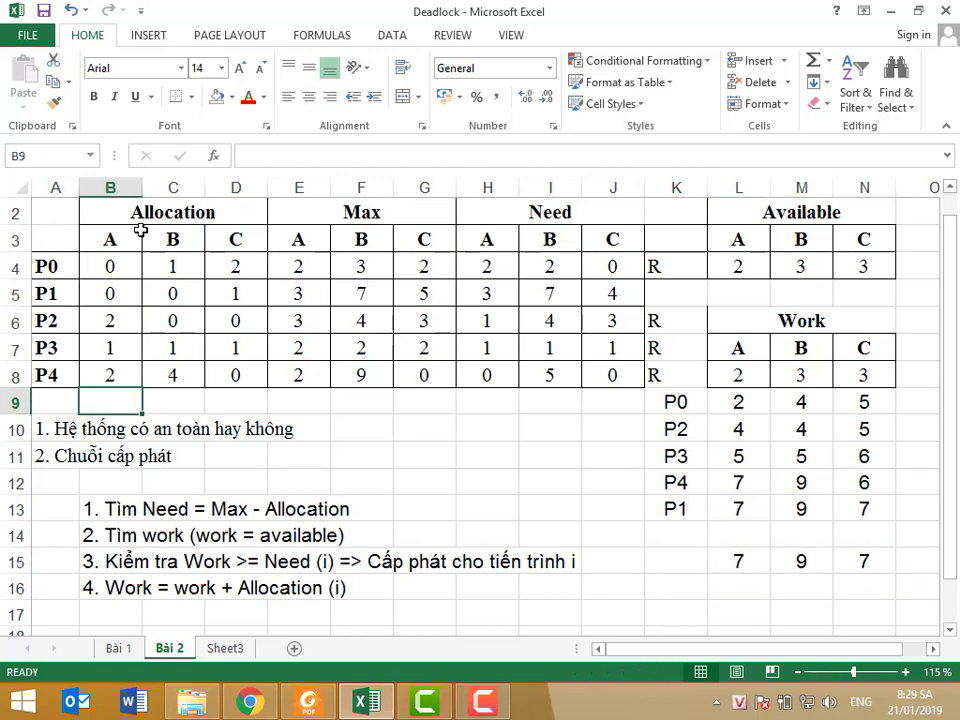
click(814, 60)
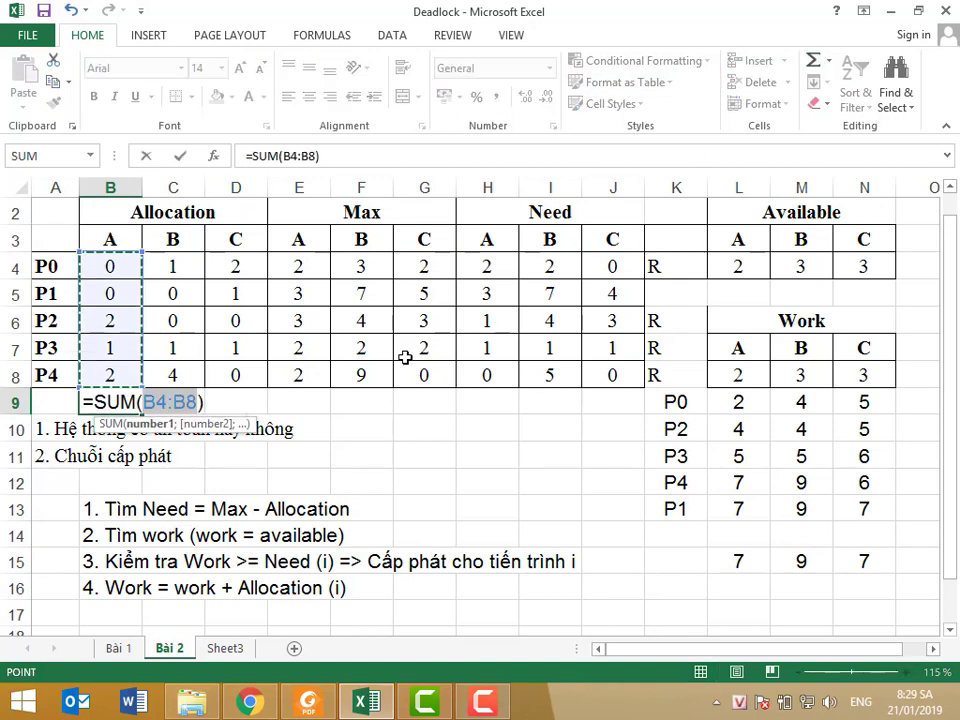
key(Return)
click(130, 402)
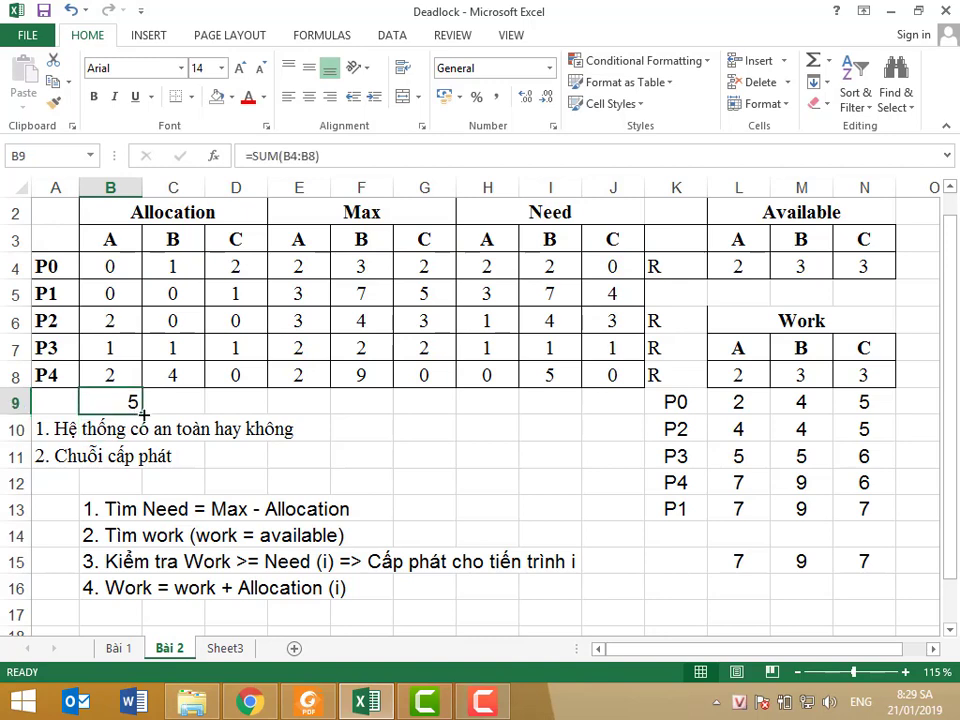
drag(146, 413, 240, 402)
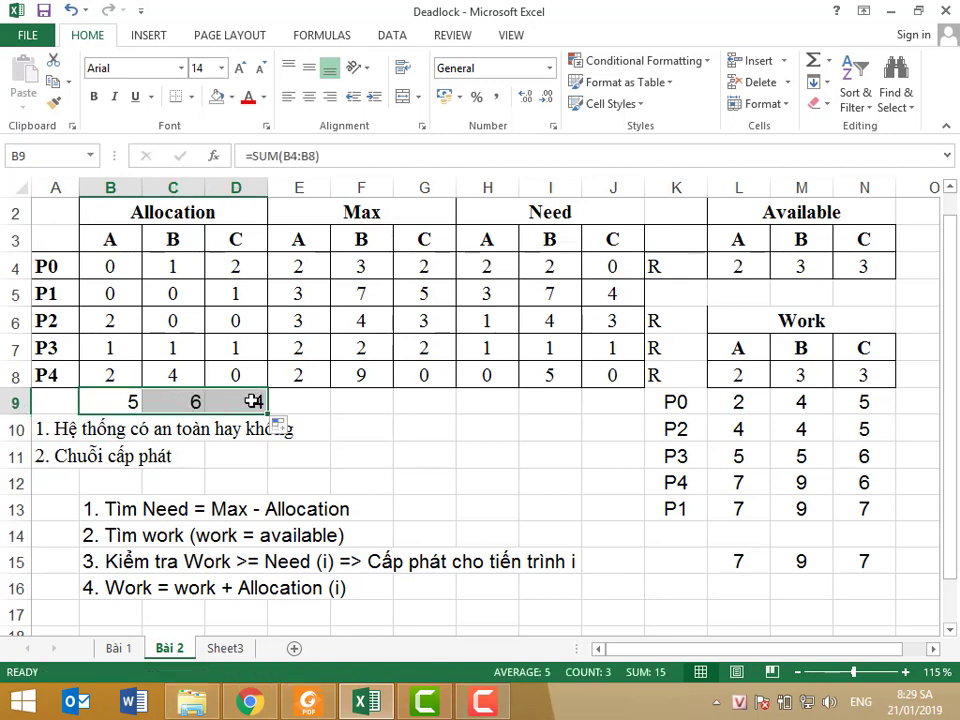
click(253, 401)
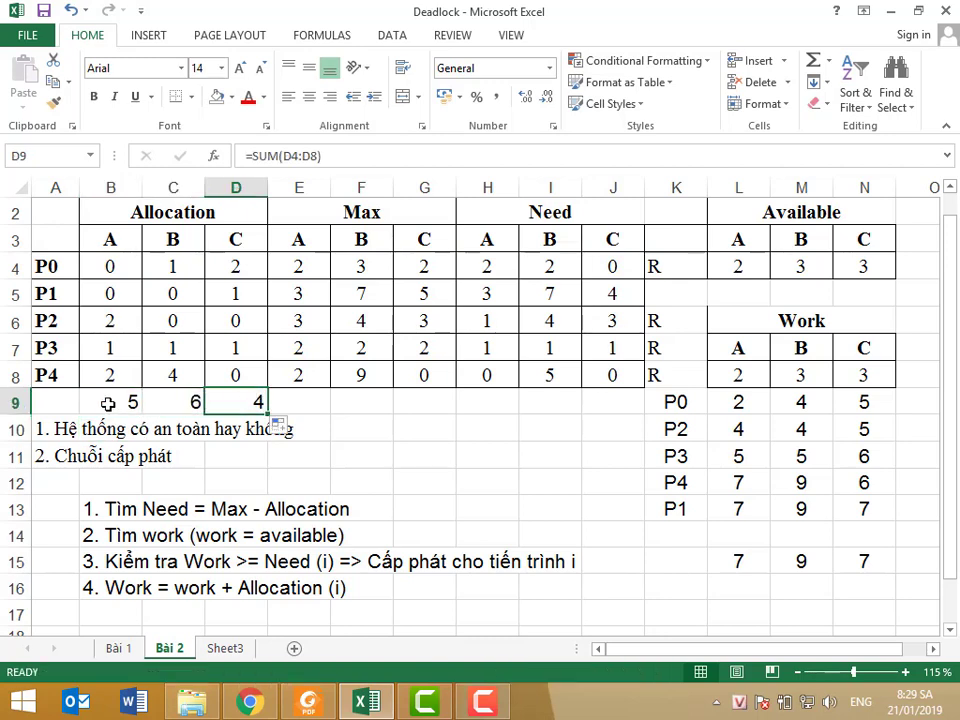
drag(105, 401, 222, 396)
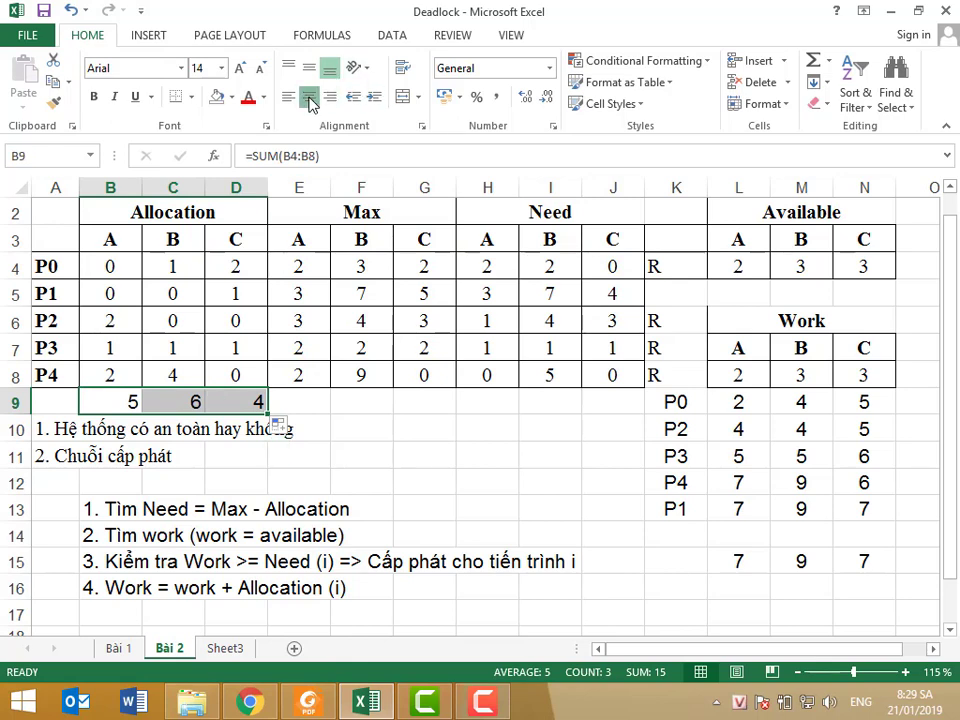
click(310, 96)
Derive the available resources by entering =L15-B9 in L16, filling it across to N16, and centring the results
click(115, 237)
drag(115, 237, 229, 238)
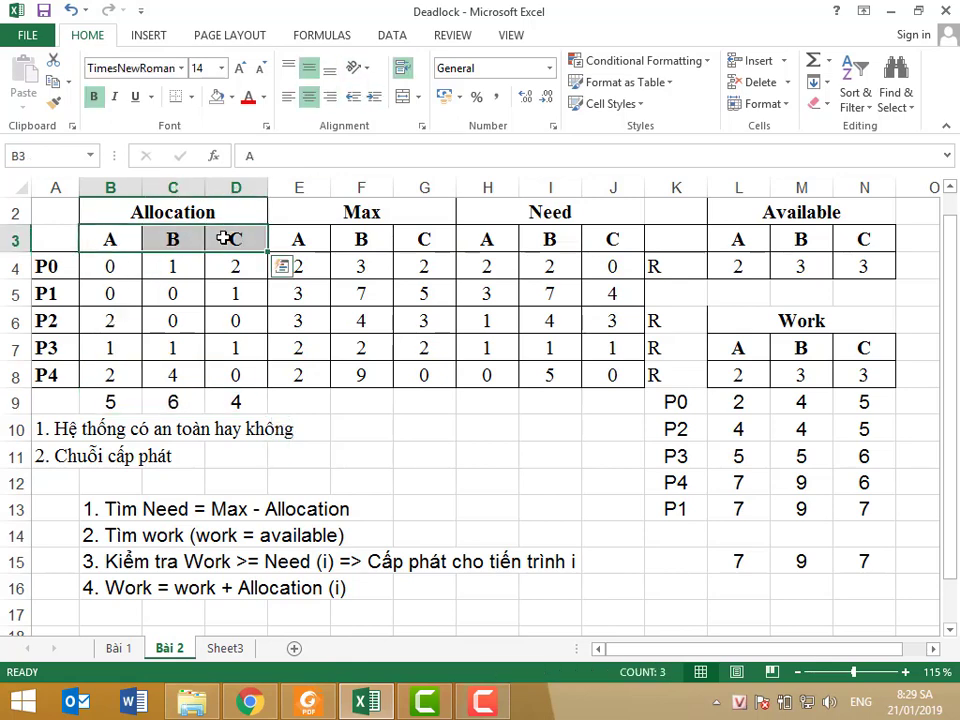
click(738, 584)
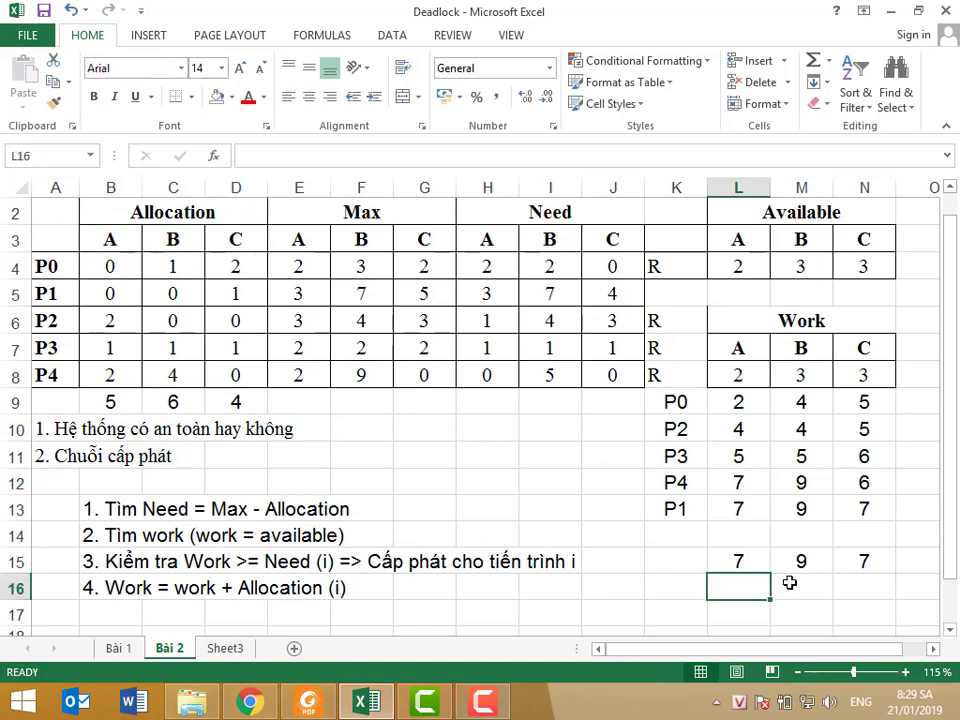
text(=)
click(738, 558)
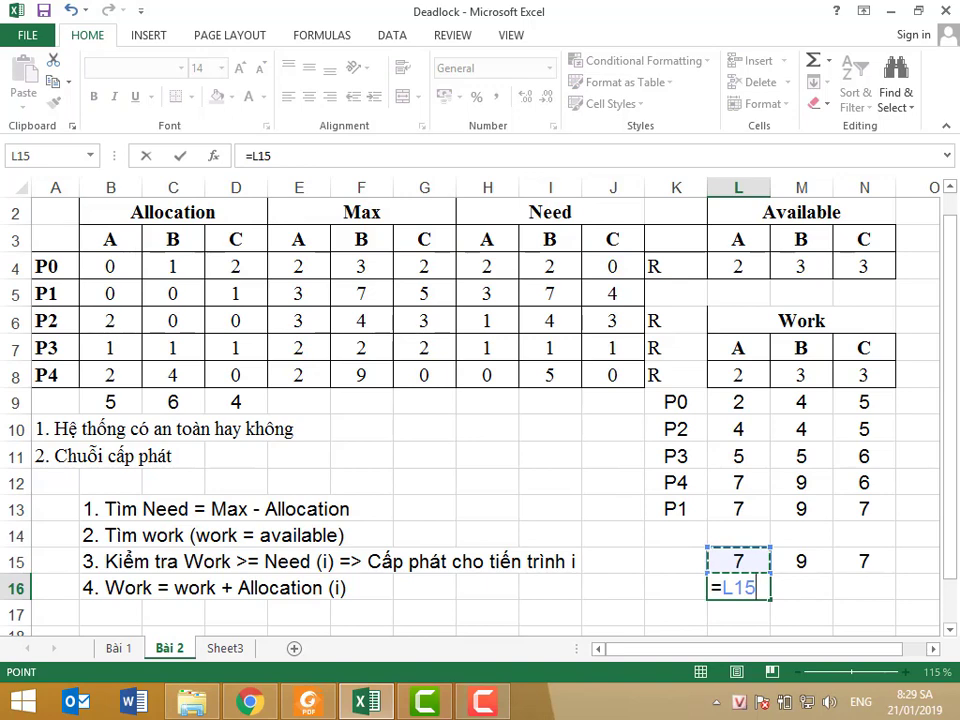
text(-)
click(108, 398)
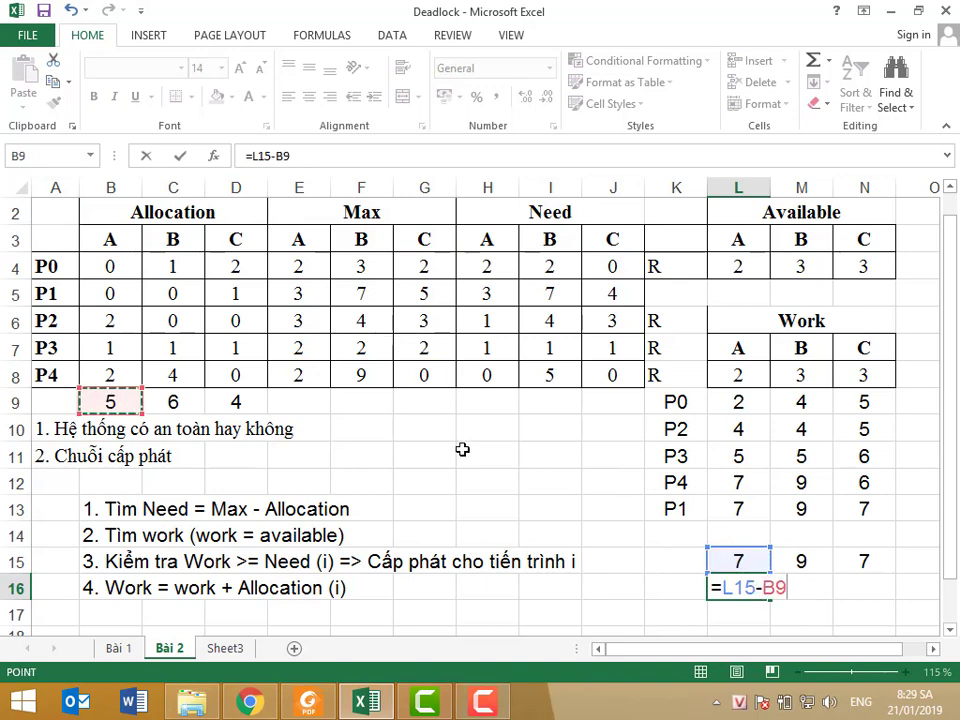
key(Return)
click(760, 588)
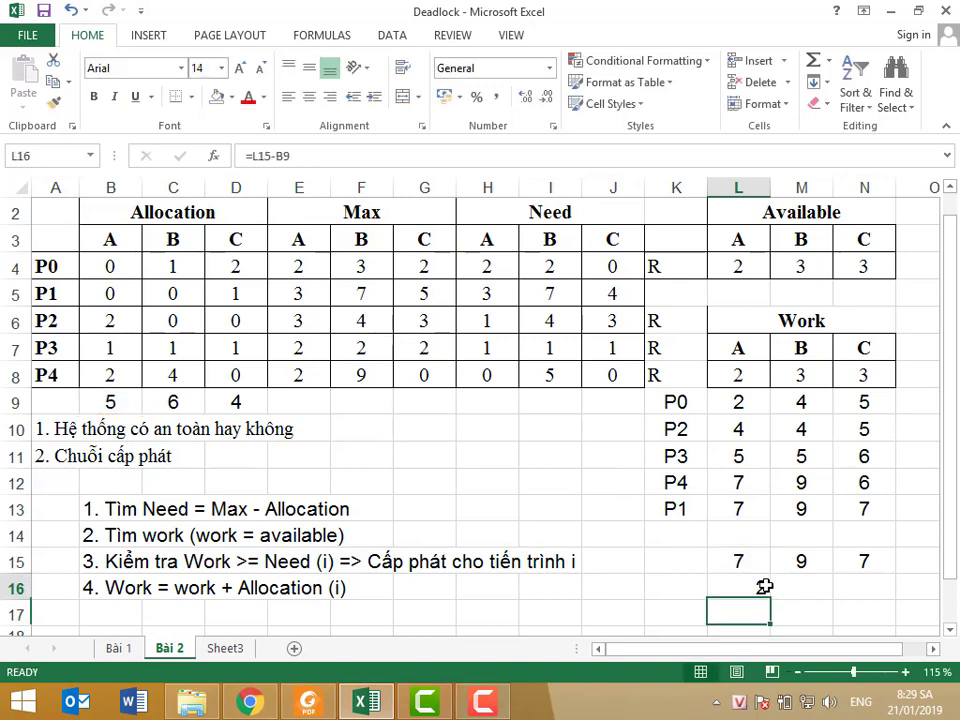
drag(772, 598, 851, 604)
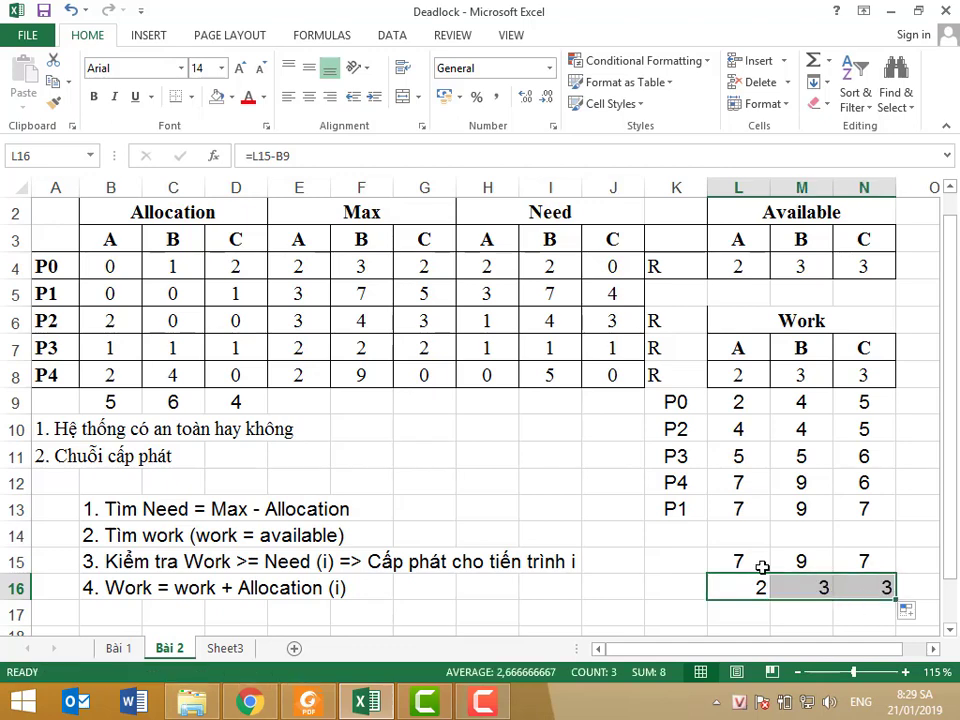
click(309, 97)
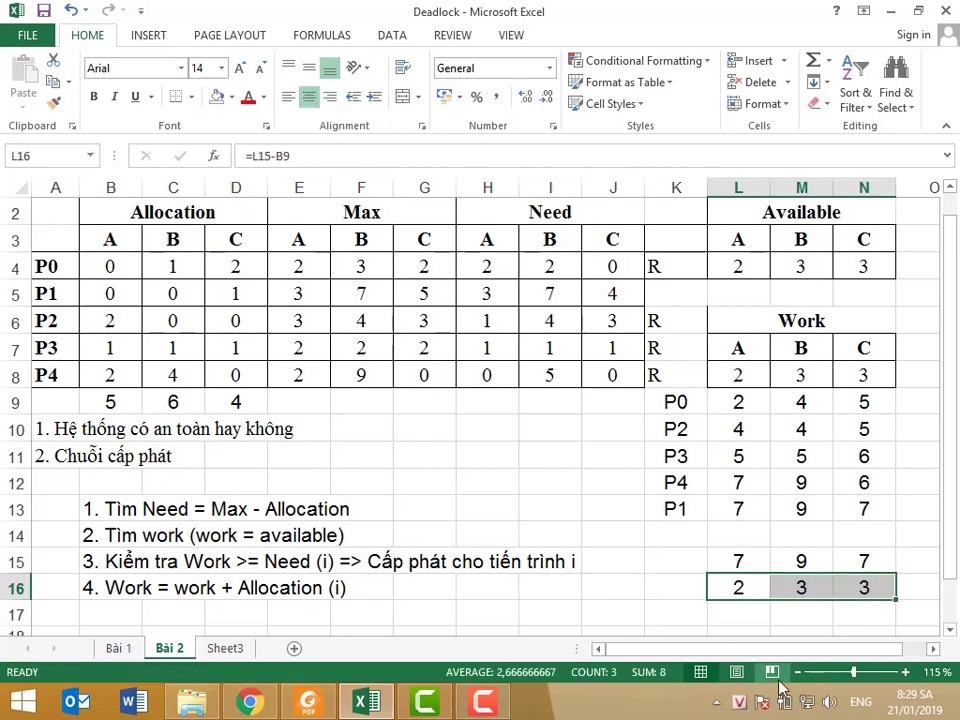
Review the total resources in L15:N15, the Allocation, Max and Available tables, and the solution steps in B13:B16
click(686, 560)
drag(745, 561, 846, 557)
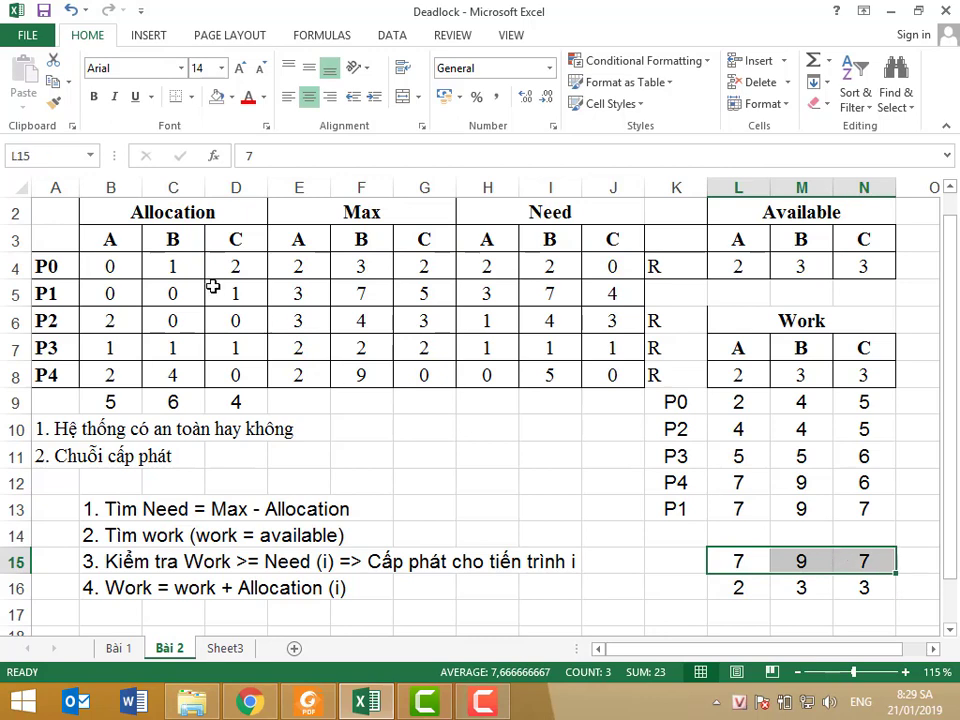
drag(100, 212, 369, 371)
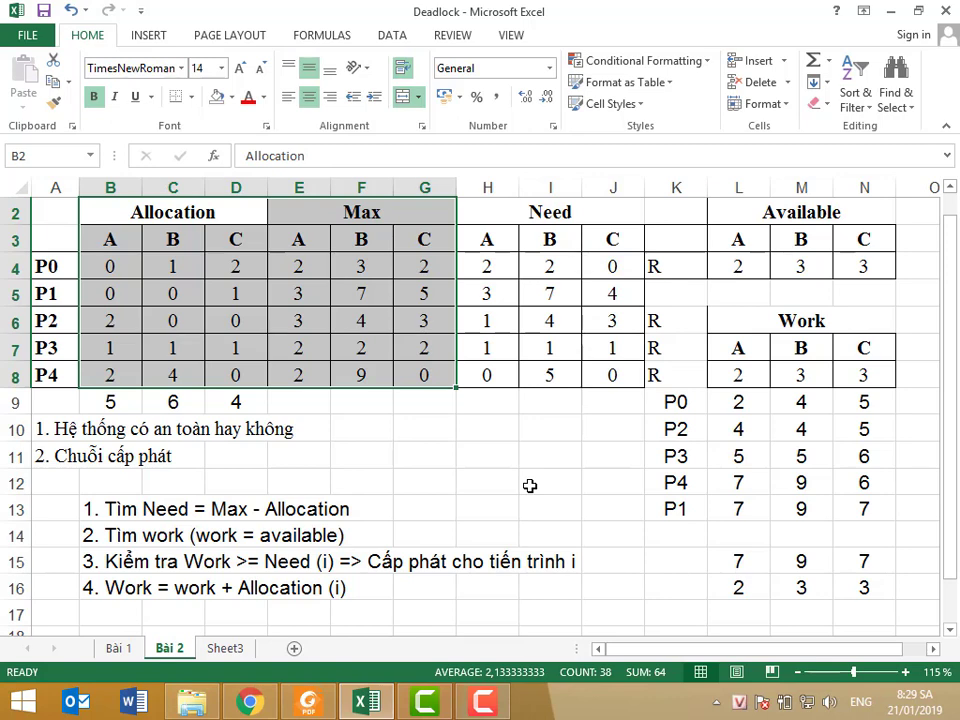
click(59, 203)
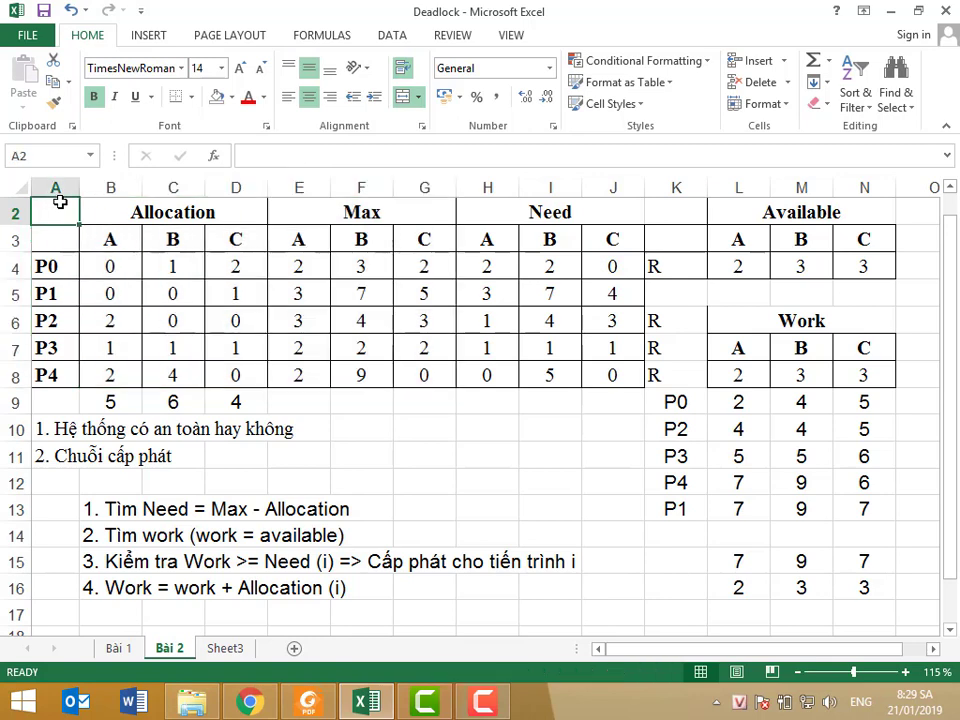
drag(59, 203, 388, 377)
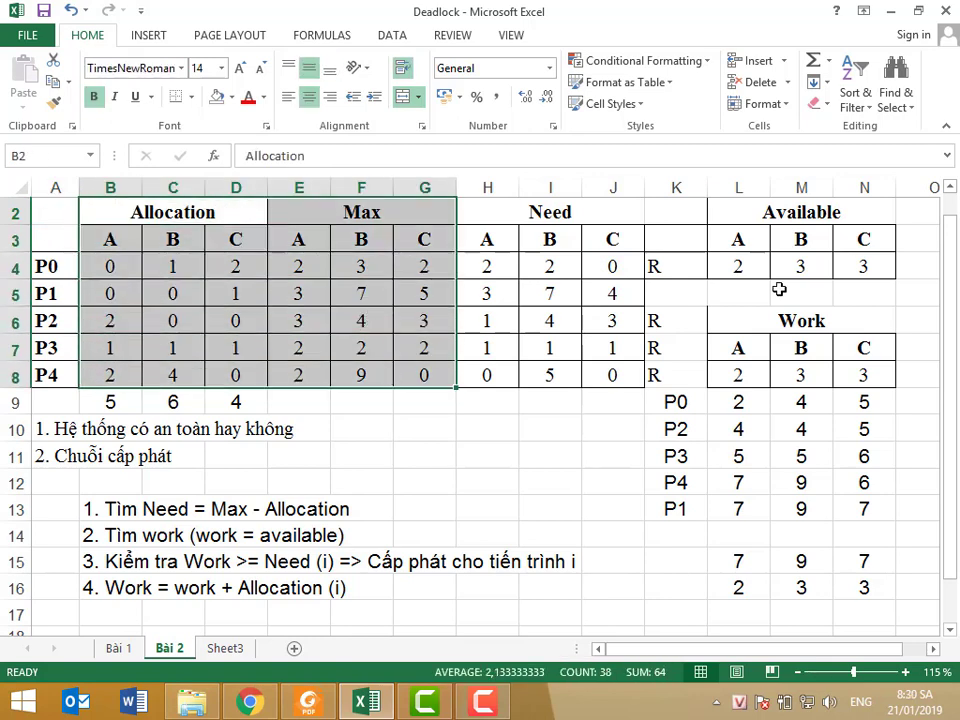
drag(801, 222, 843, 262)
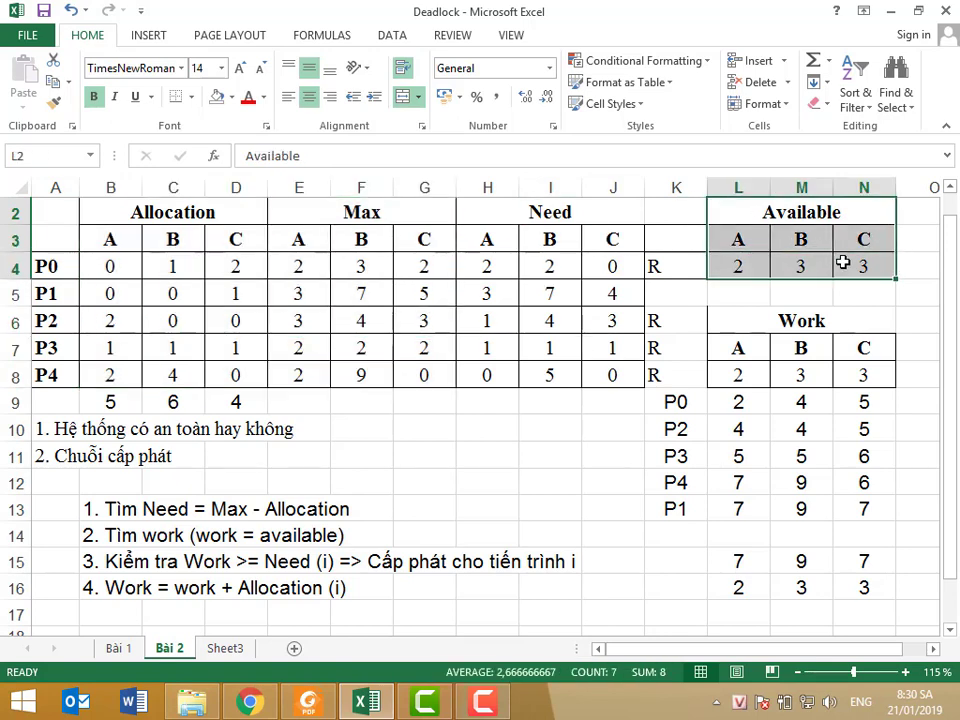
drag(92, 508, 100, 588)
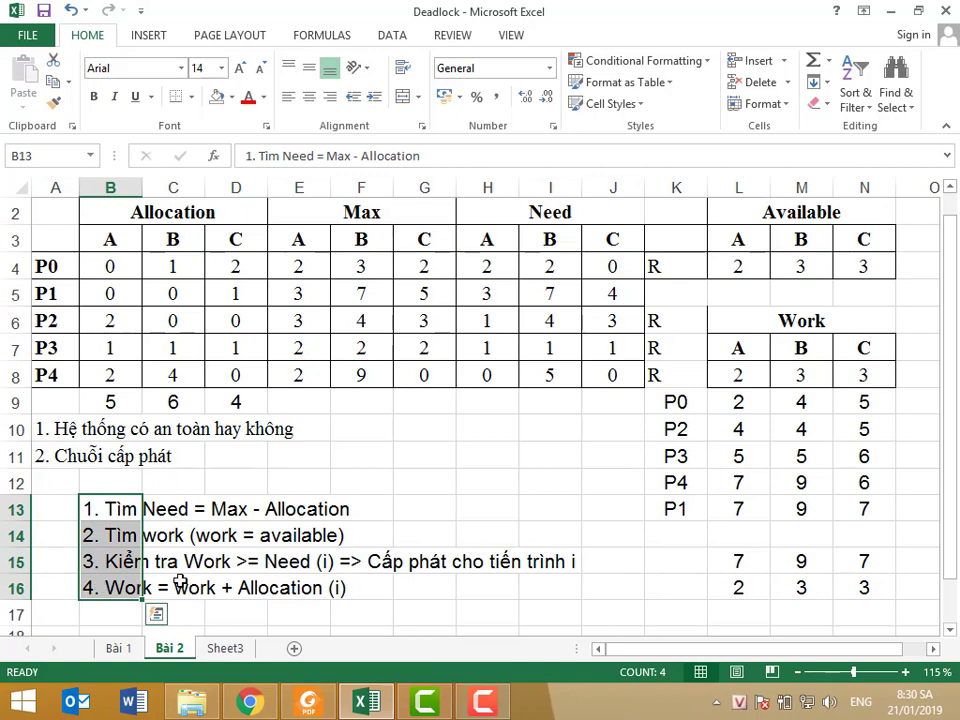
Clear the Available values in L4:N4
drag(735, 266, 865, 267)
key(Home)
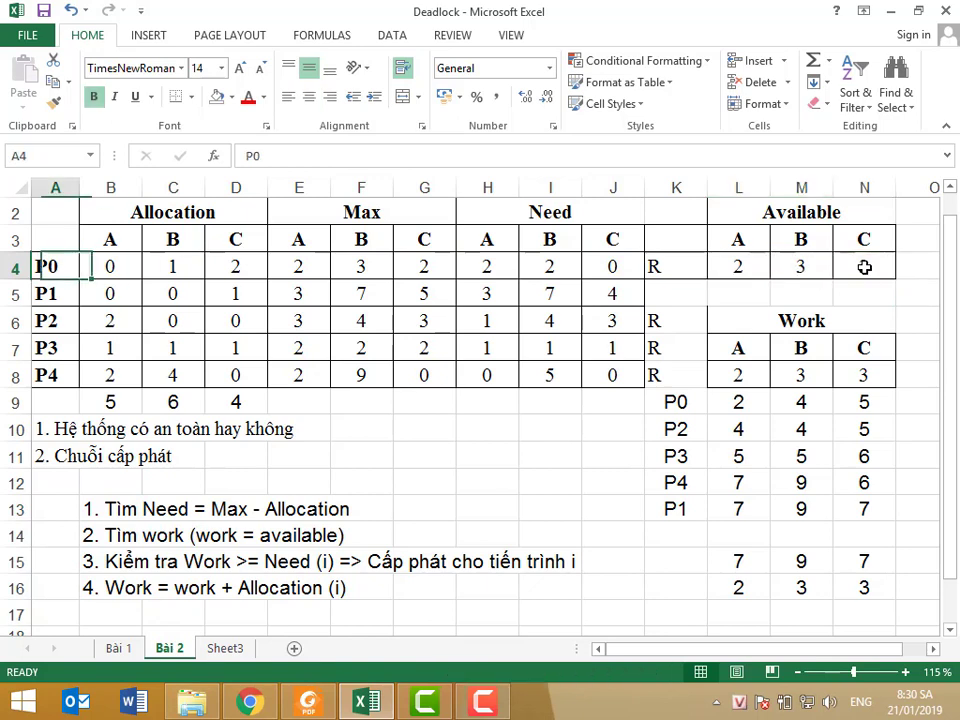
drag(754, 266, 847, 264)
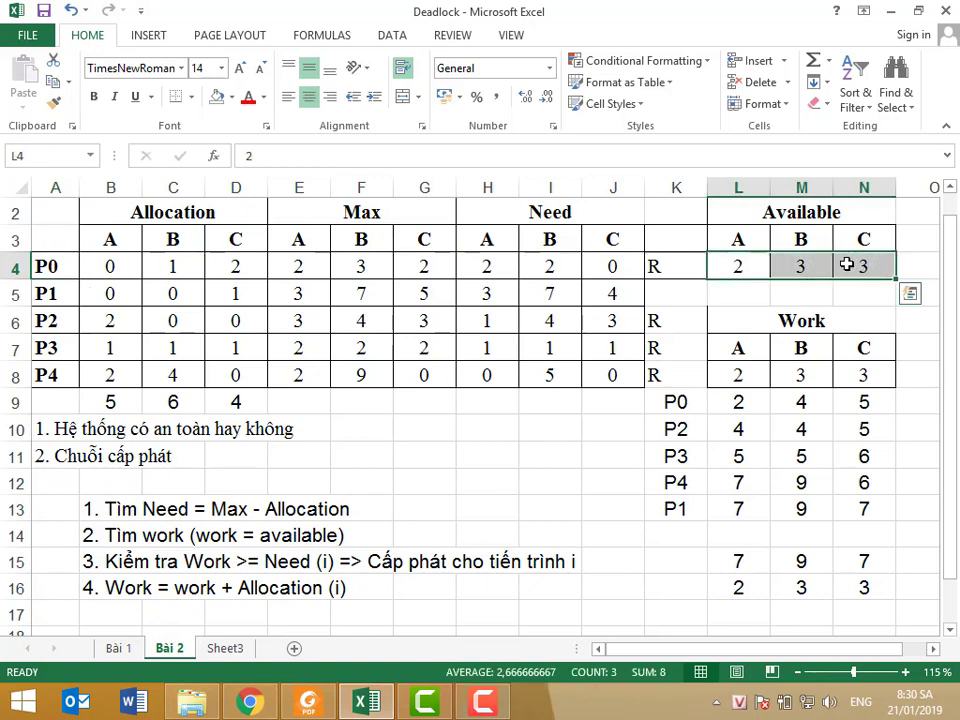
key(Delete)
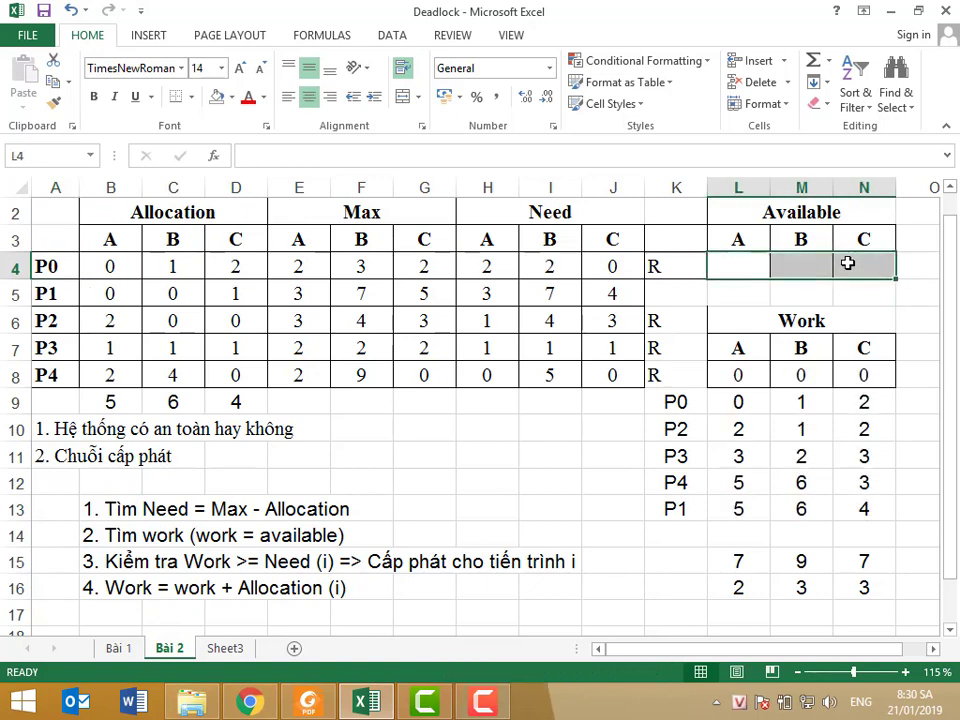
Format the total resource values in L15:N15 as bold red text
drag(735, 561, 843, 561)
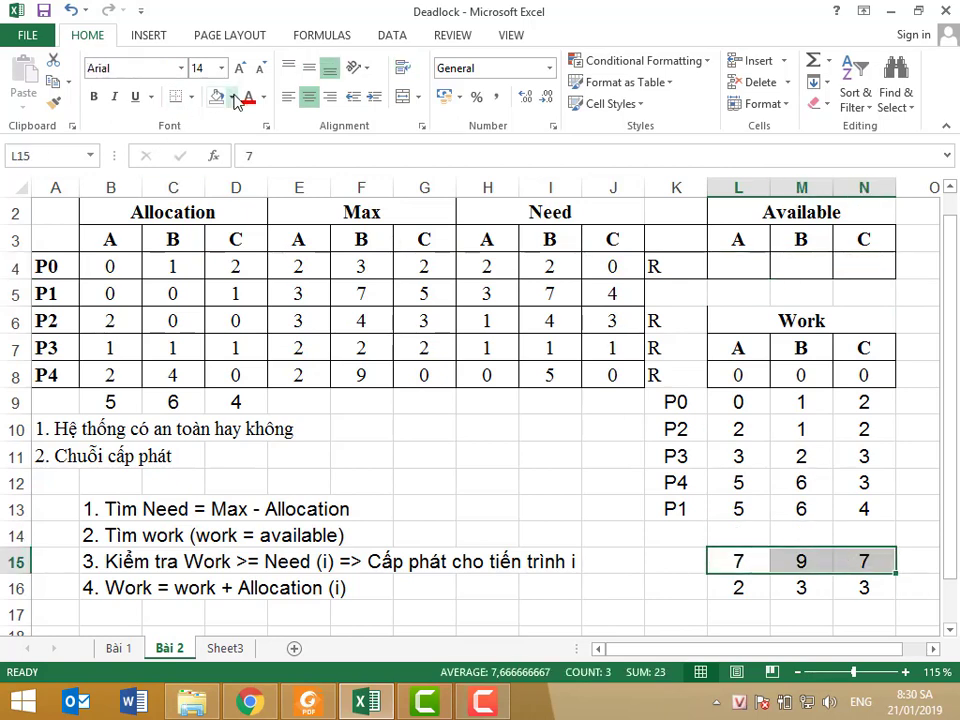
click(94, 97)
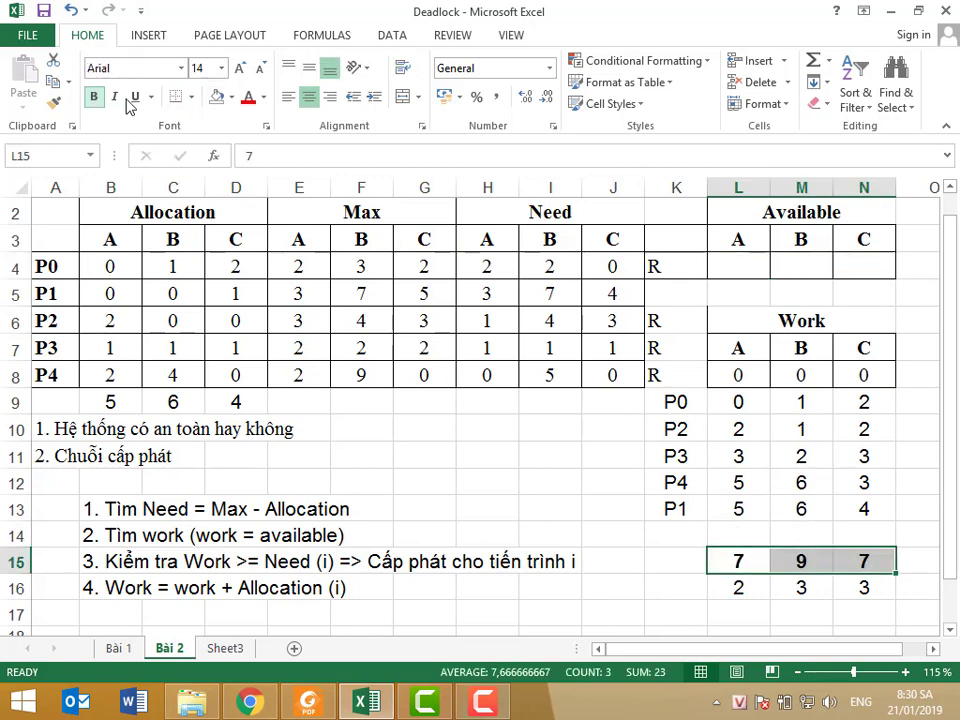
click(248, 98)
click(861, 560)
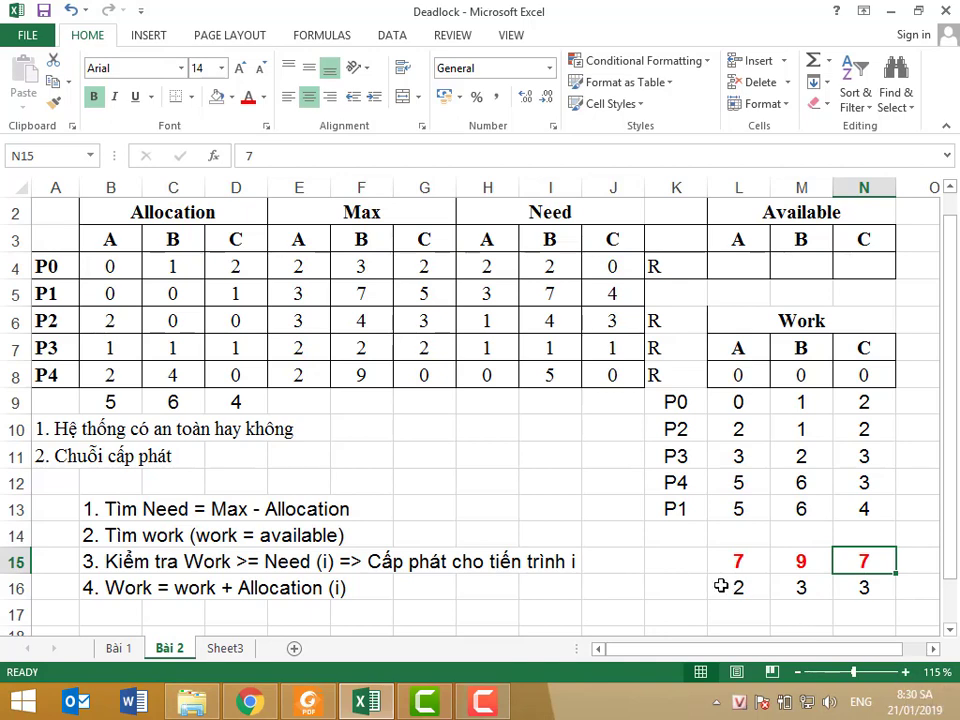
Check the derived available values in L16:N16 against the total resources and each process's Allocation of resource A in B4:B8
drag(726, 589, 863, 594)
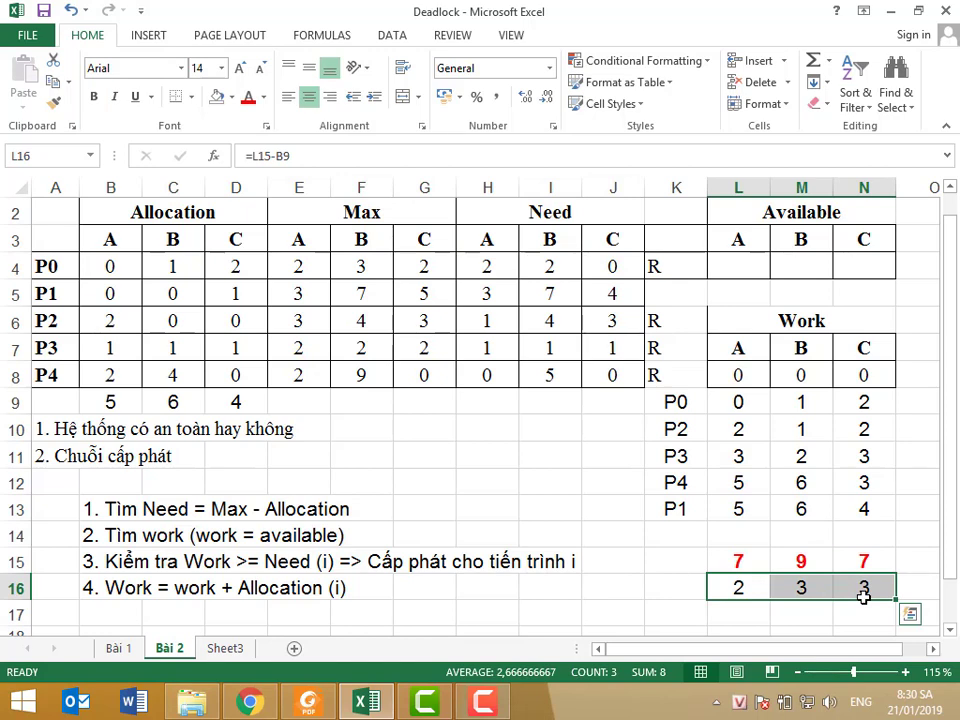
key(Up)
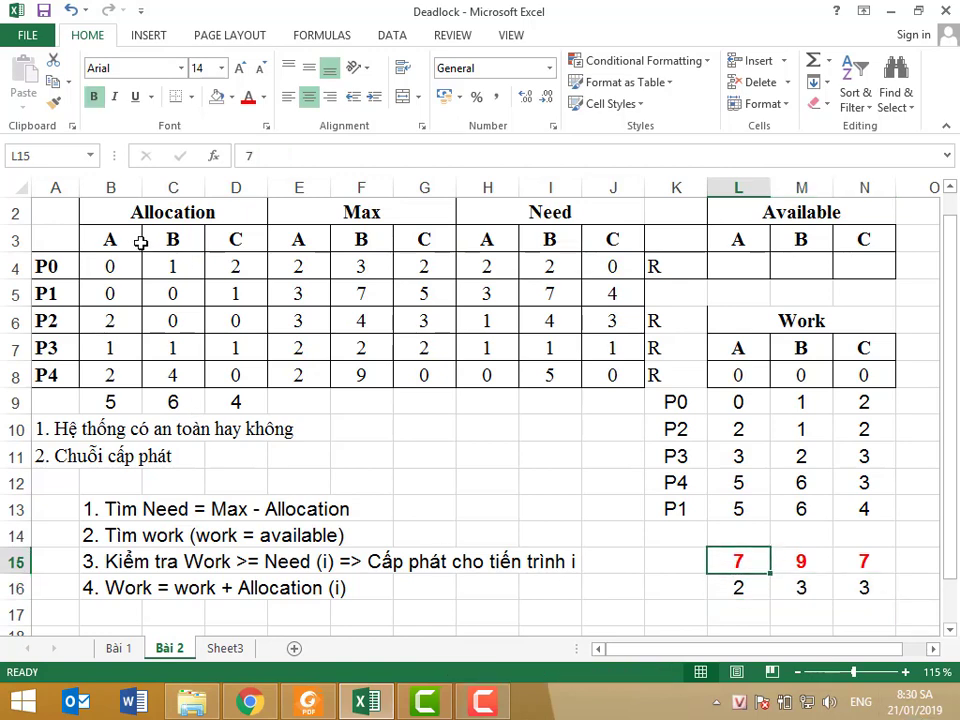
click(111, 267)
click(114, 294)
click(112, 321)
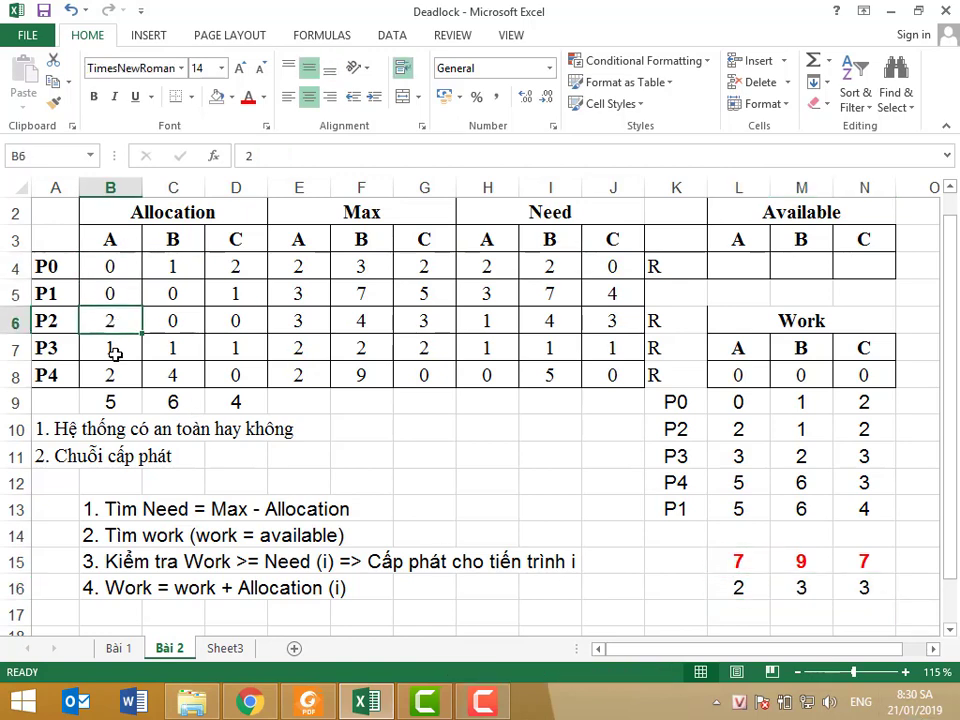
click(116, 354)
click(111, 375)
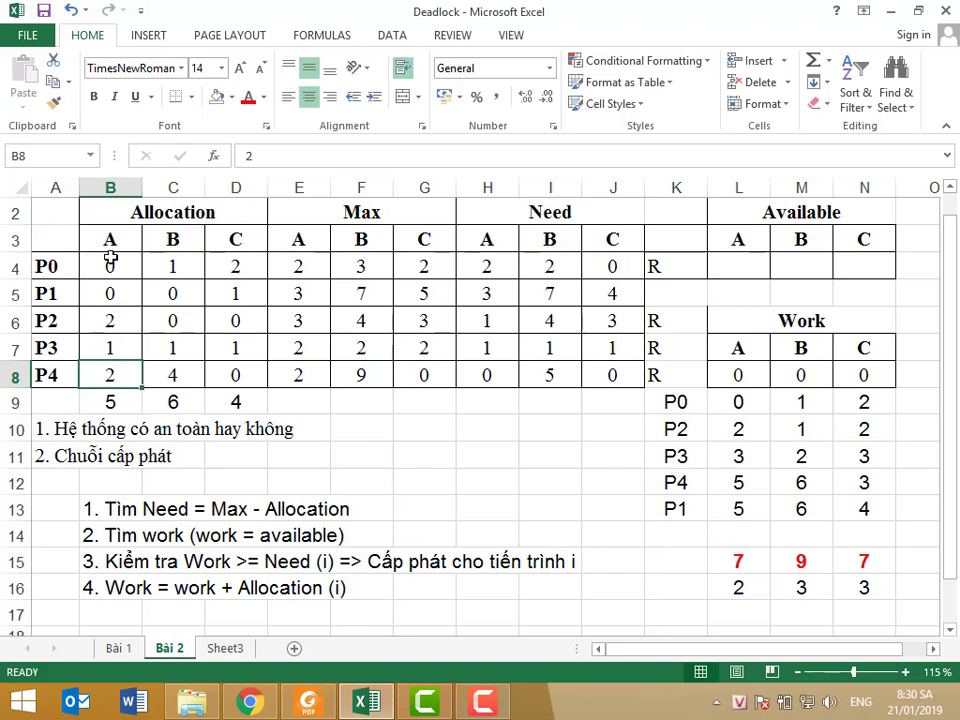
drag(107, 253, 110, 376)
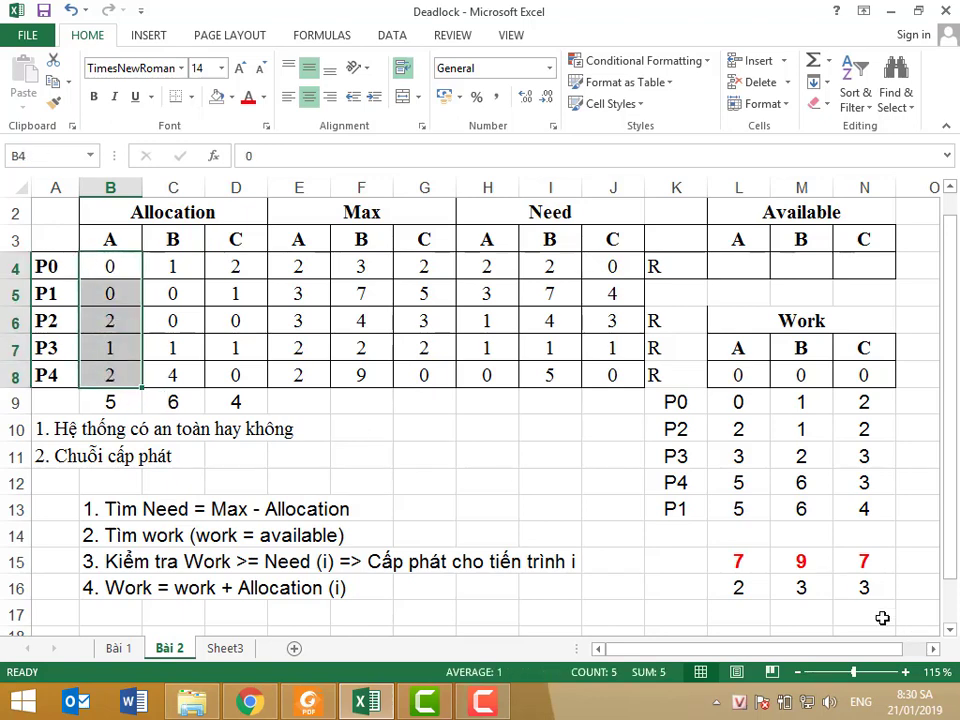
click(738, 587)
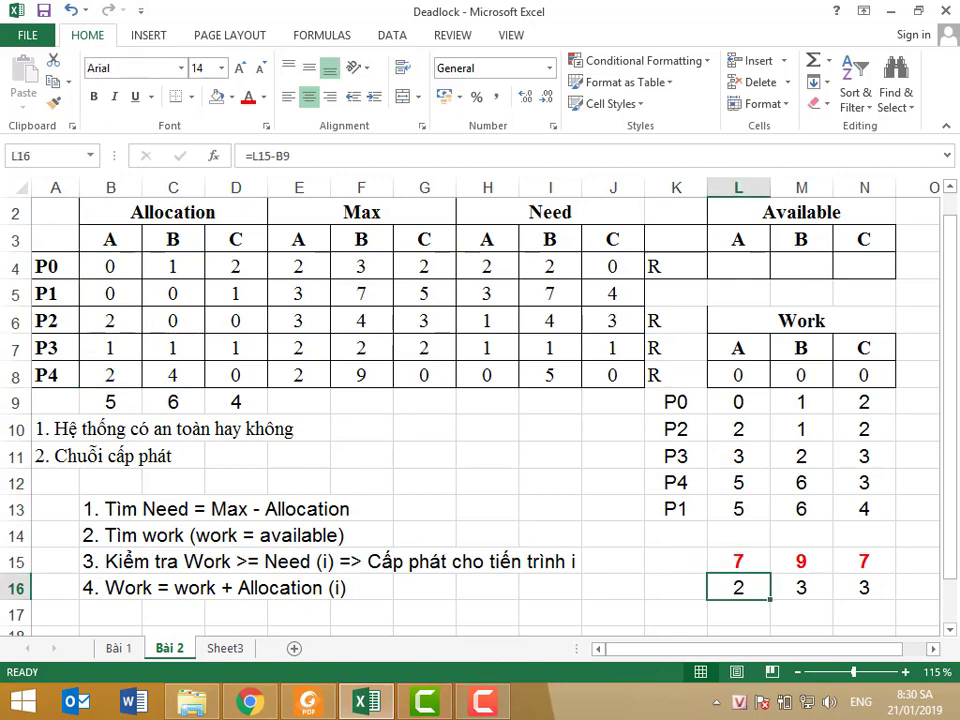